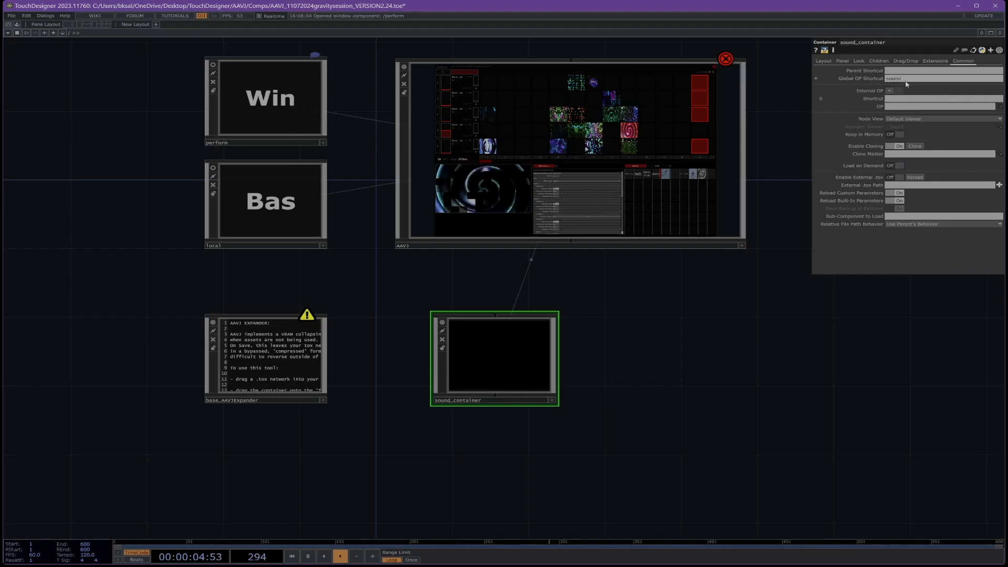
Step: Inspect the audio device input network inside sound_container and return to the project's root network
double_click(528, 370)
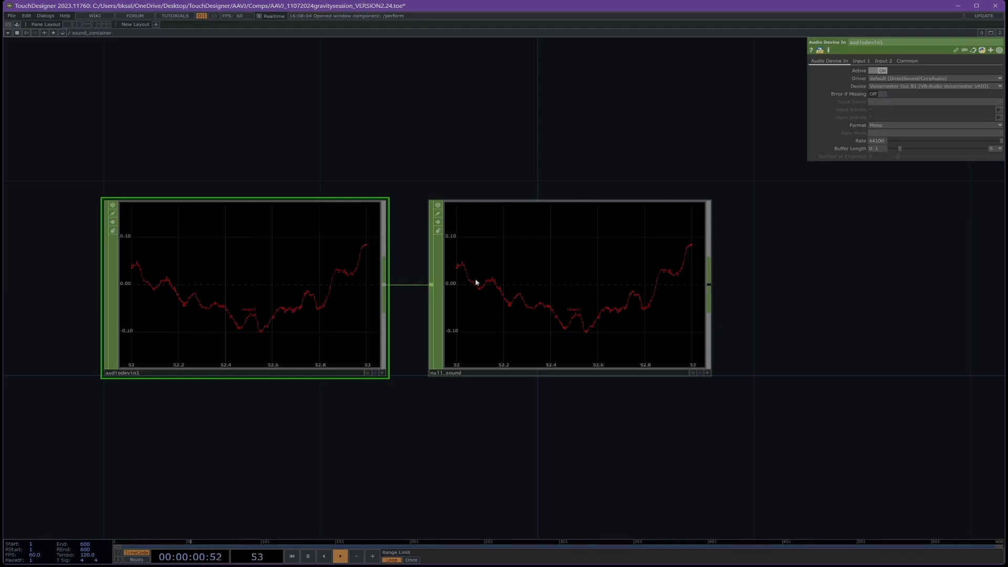
key(u)
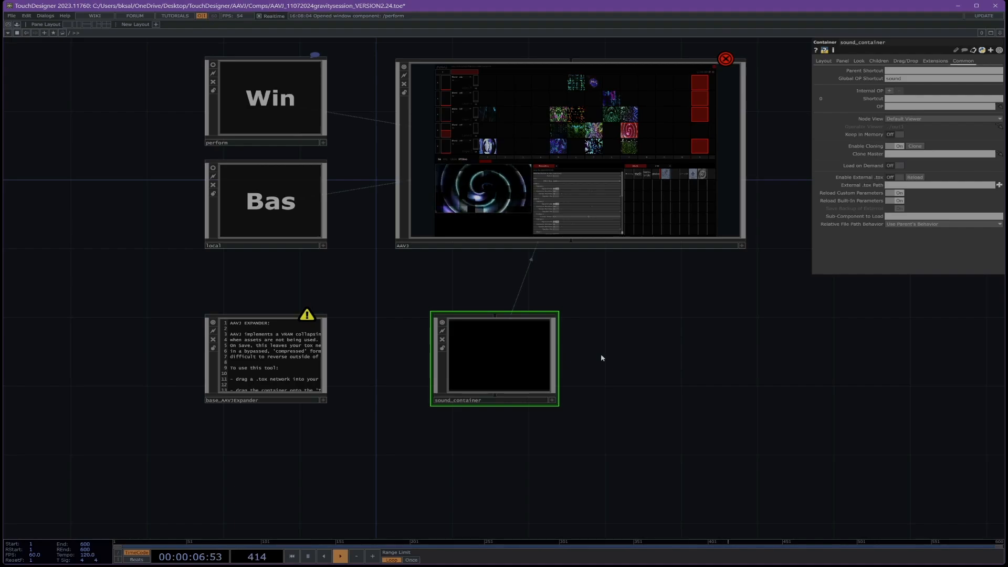
Step: Enter the AAVJ performance interface and check the CHOPs reference of the select1 operator in the pixelate effect's network
click(17, 25)
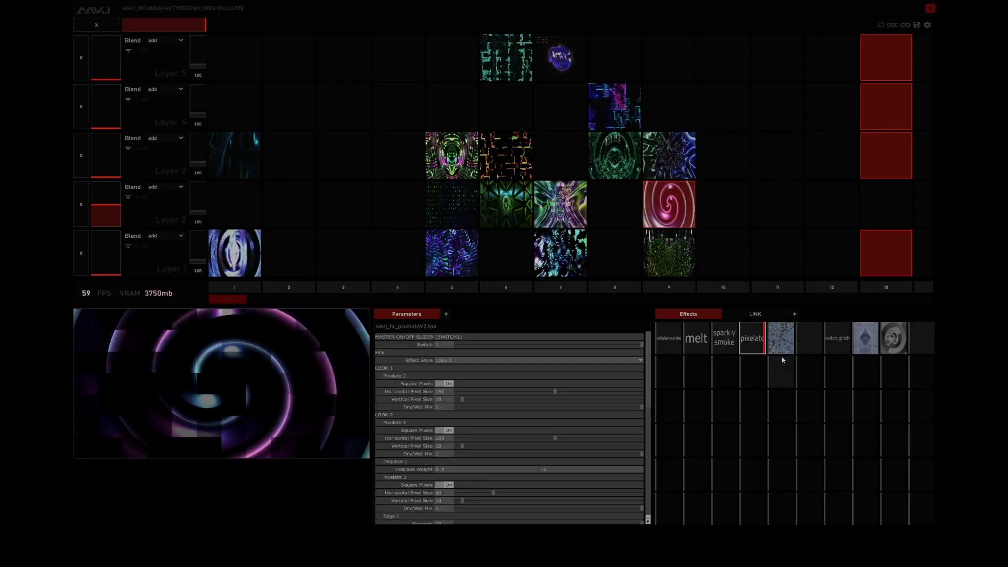
middle_click(756, 342)
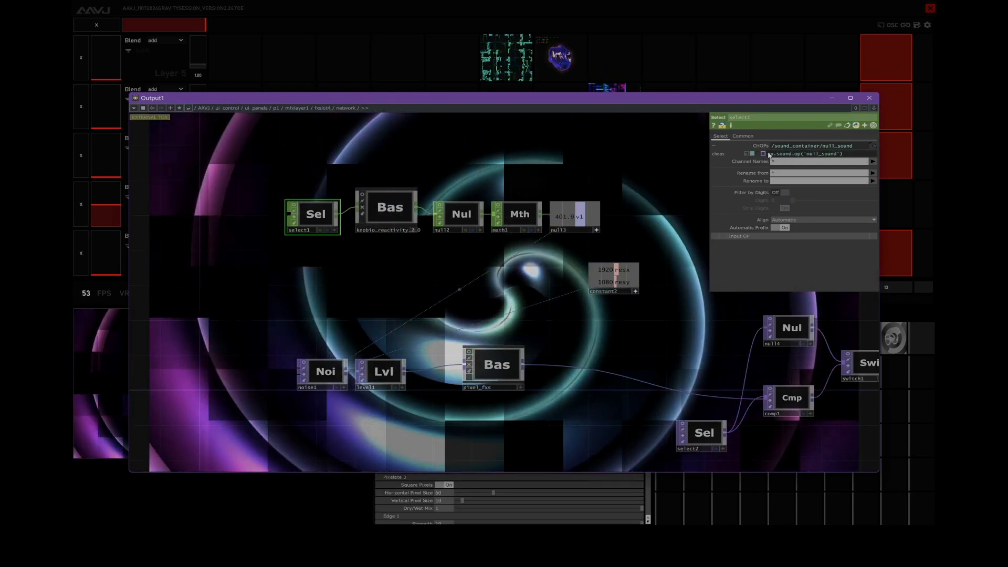
click(761, 146)
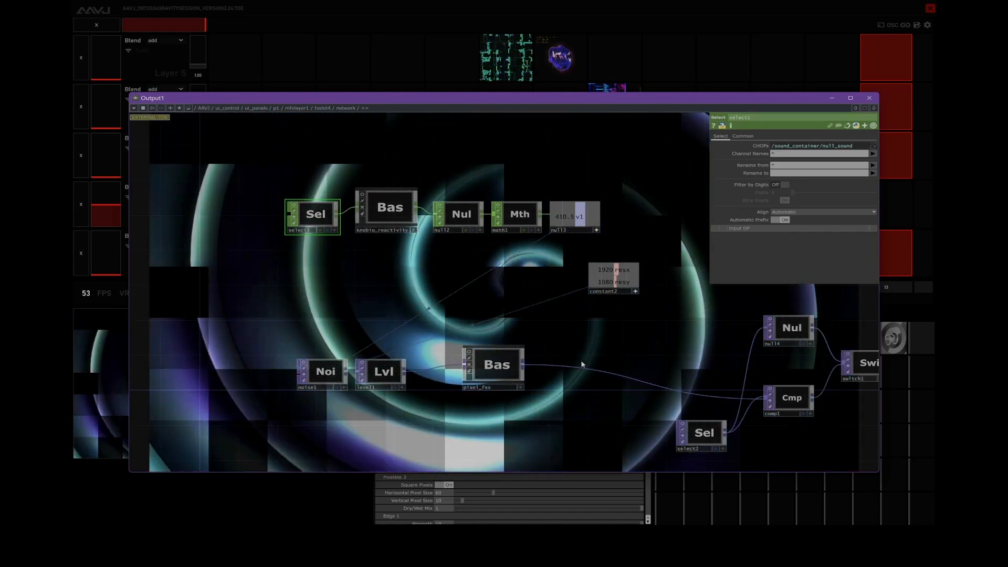
click(873, 100)
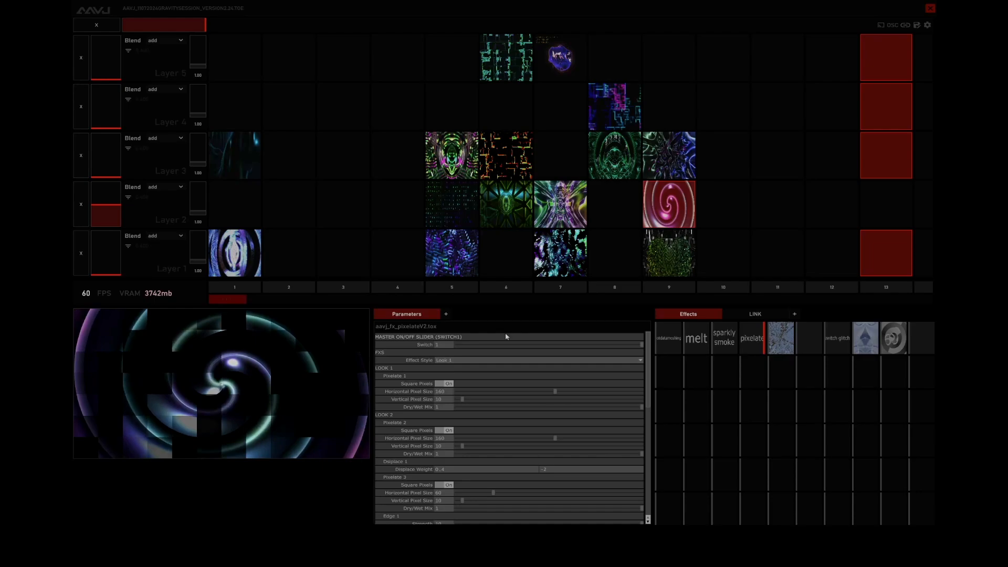
Step: Look through the pixelate effect's parameters for Look 1 to Look 4
scroll(448, 345, down, 10)
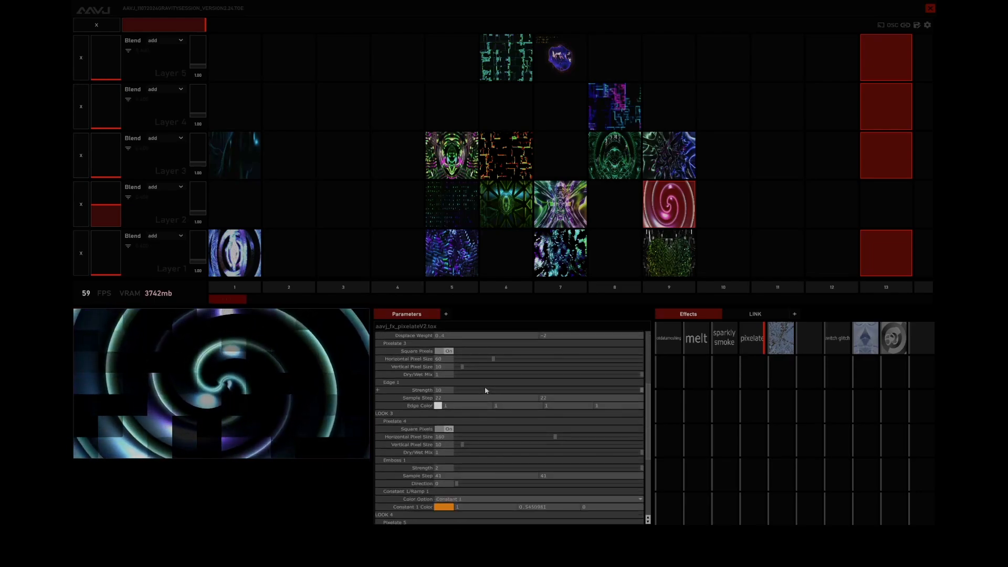
scroll(491, 393, down, 2)
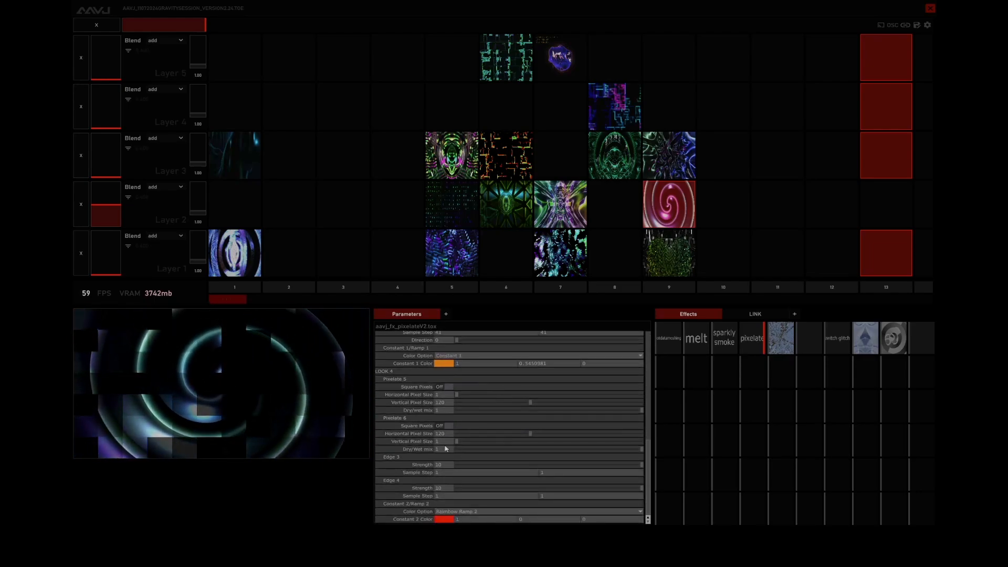
scroll(463, 452, up, 12)
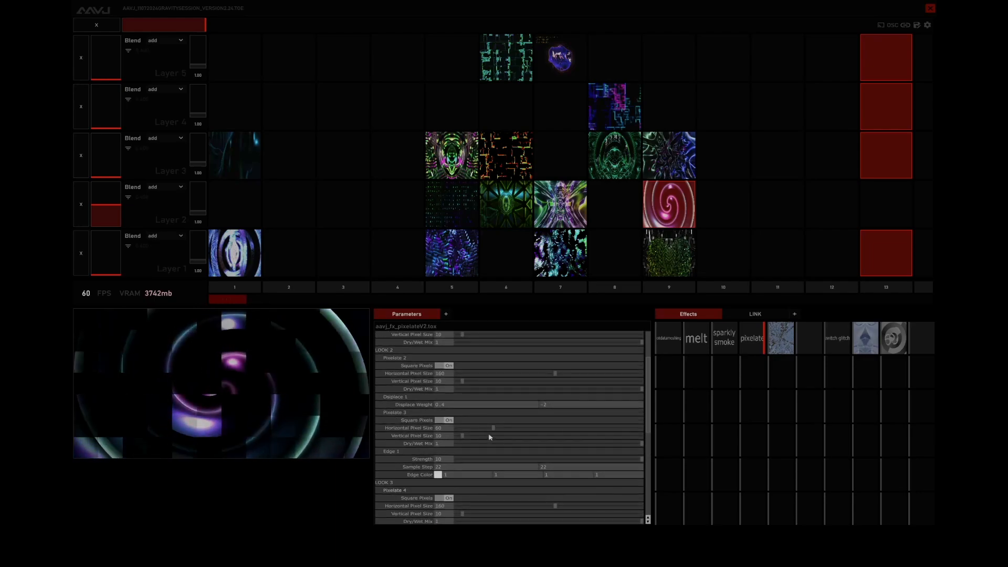
Step: Sweep the pixelate effect's master on/off Switch to preview the fade, and return it to 1
scroll(501, 433, up, 2)
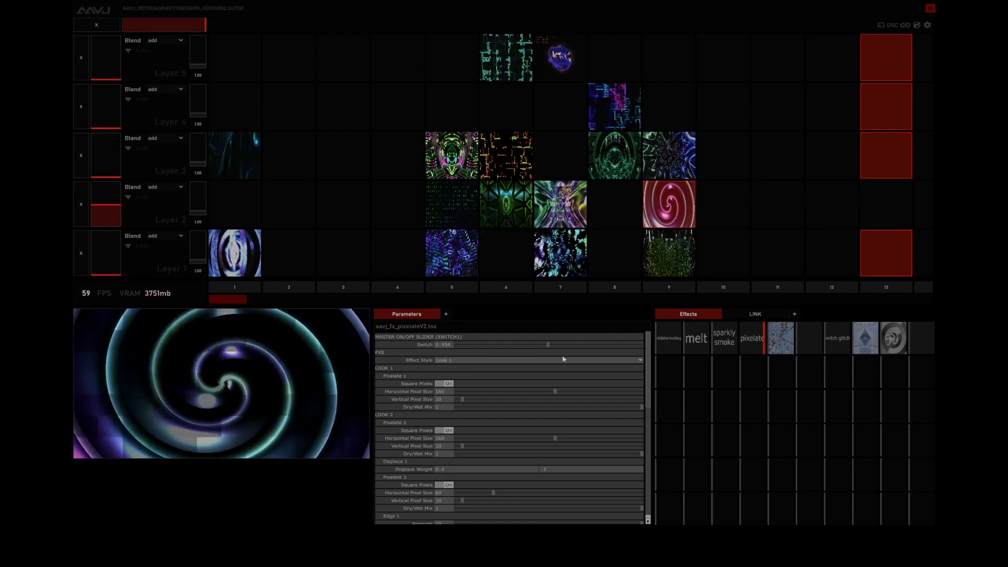
drag(563, 359, 470, 394)
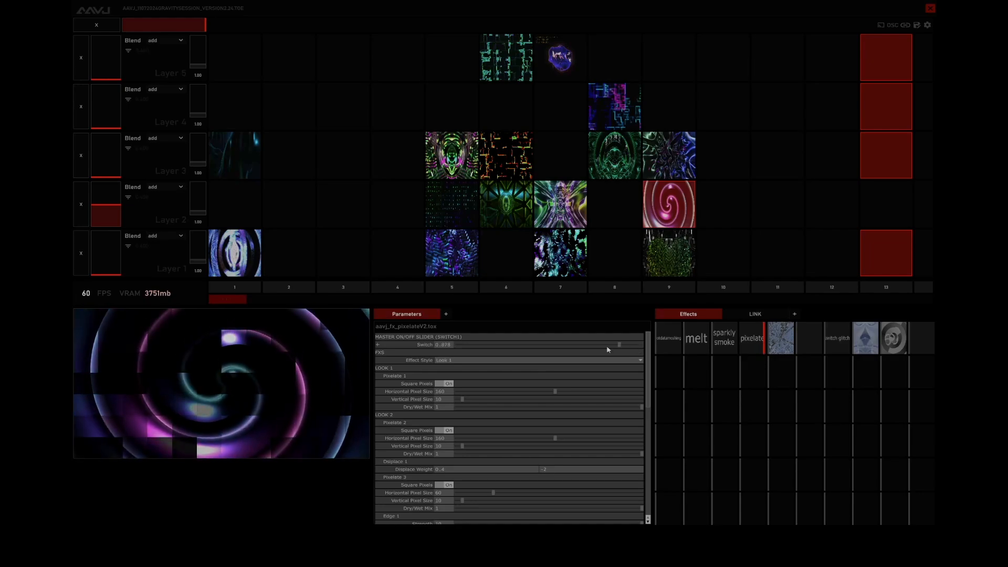
drag(607, 344, 652, 360)
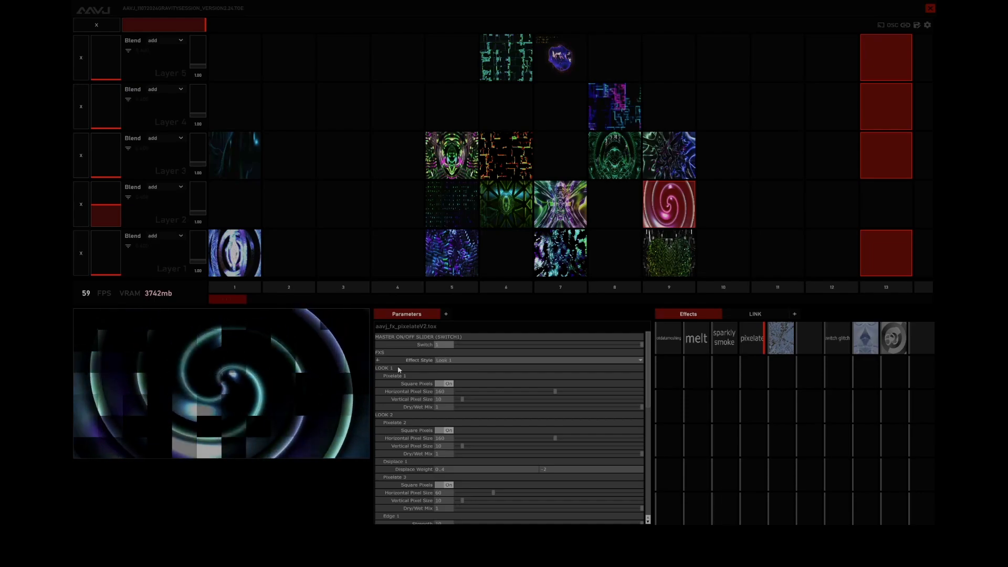
Step: Preview the pixelate effect's other Effect Style looks and set the style back to Look 1
click(445, 360)
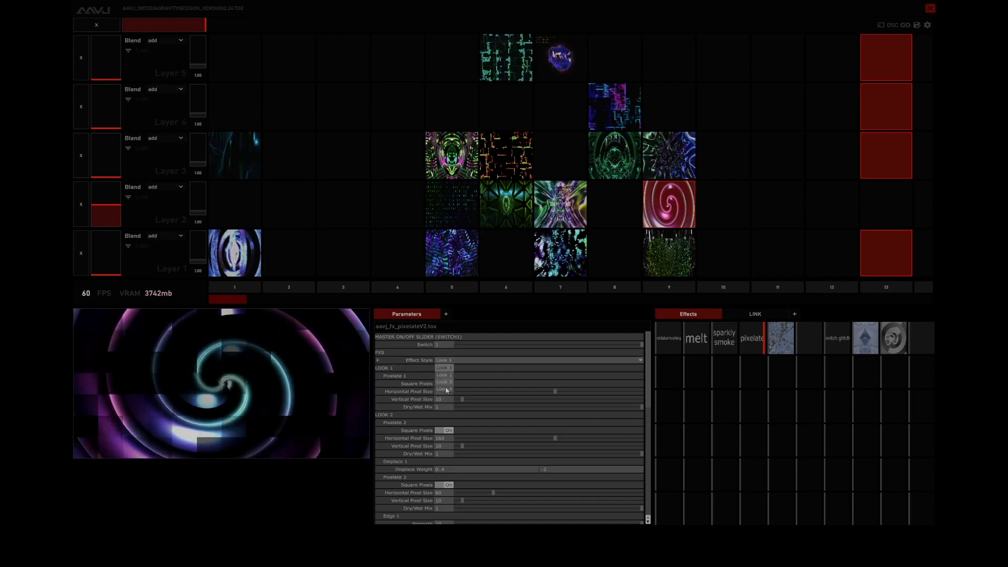
click(448, 374)
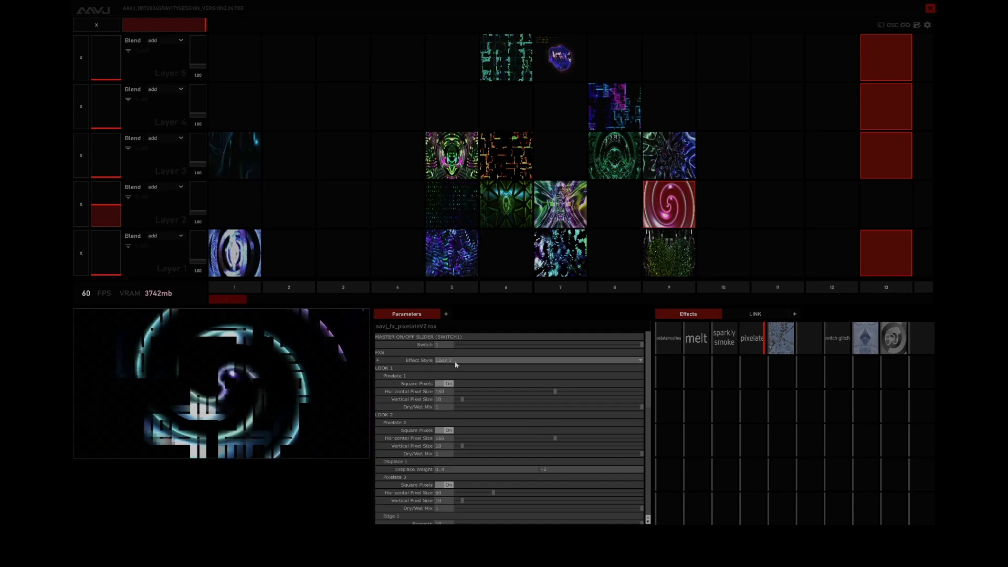
click(449, 382)
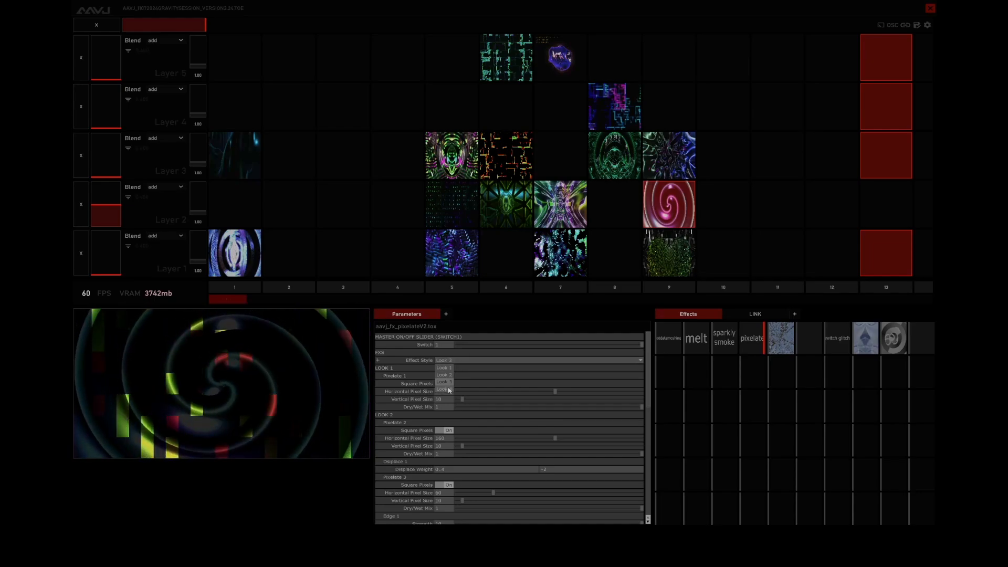
click(449, 361)
click(448, 368)
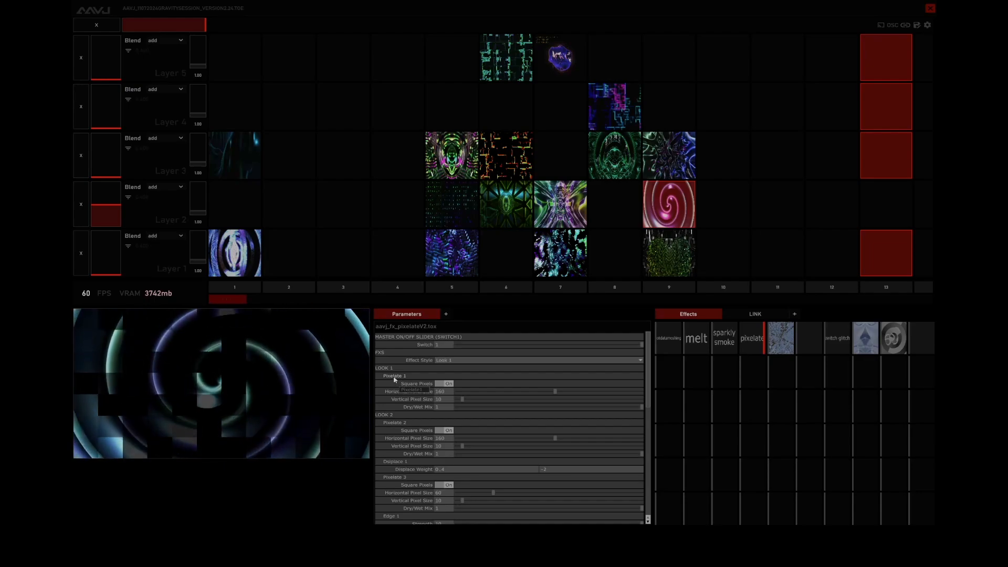
Step: Open the pixelate effect's network and go inside its pixel_fxs component
click(756, 342)
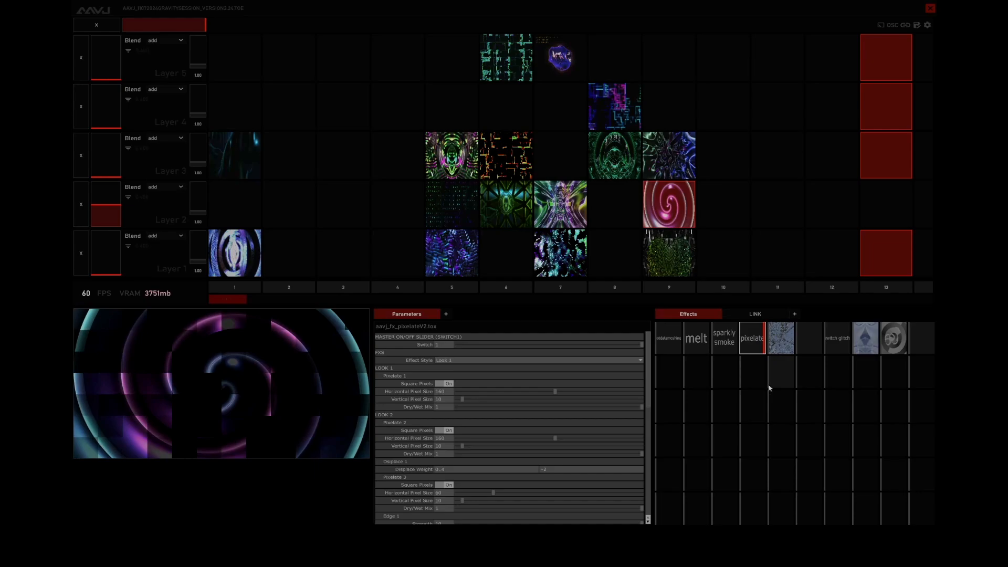
key(alt+Tab)
double_click(494, 363)
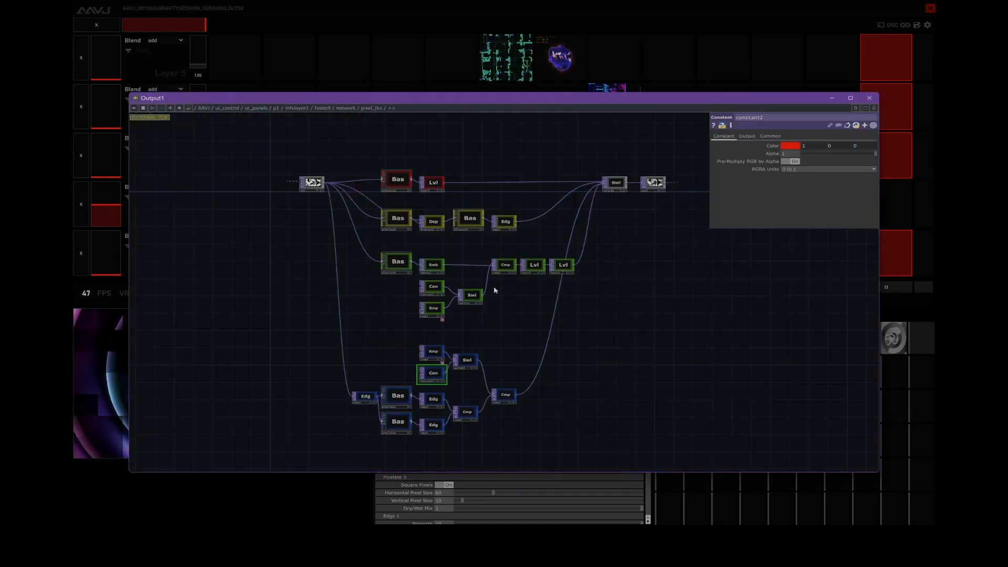
Step: Narrow and reposition the network window so the output preview and effect parameters stay visible beside it
drag(490, 99, 592, 74)
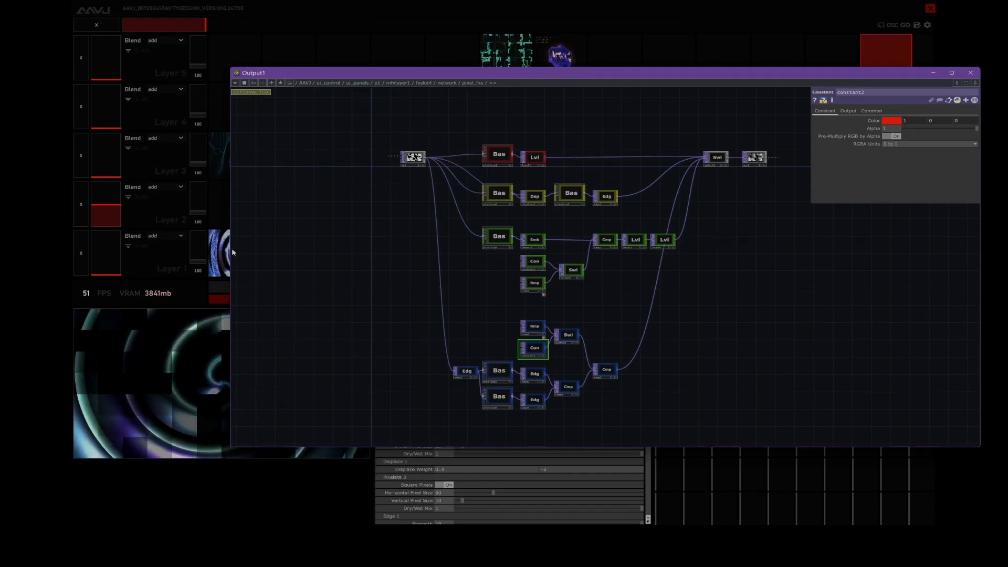
drag(230, 251, 556, 251)
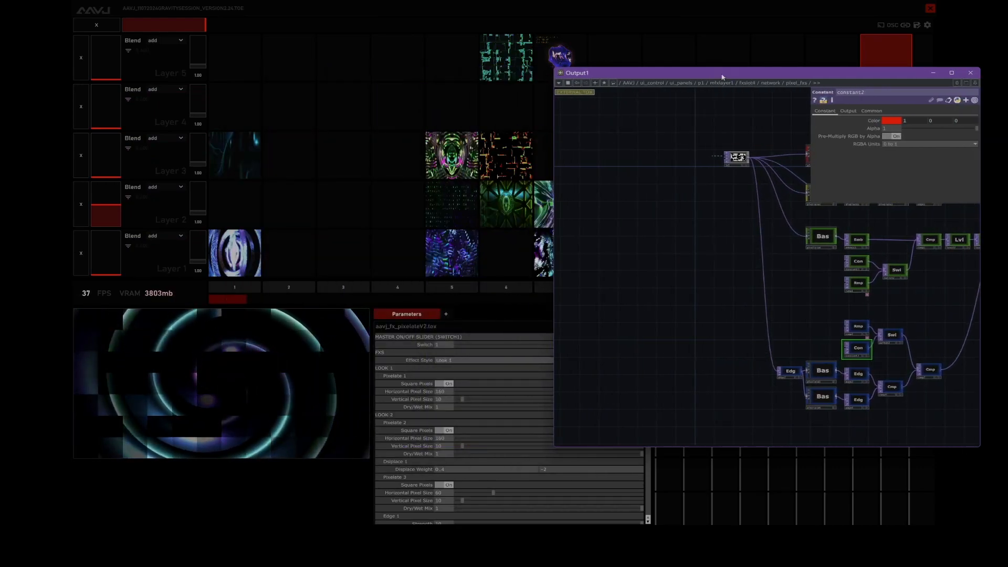
drag(724, 68, 669, 34)
scroll(675, 165, up, 5)
drag(569, 226, 502, 271)
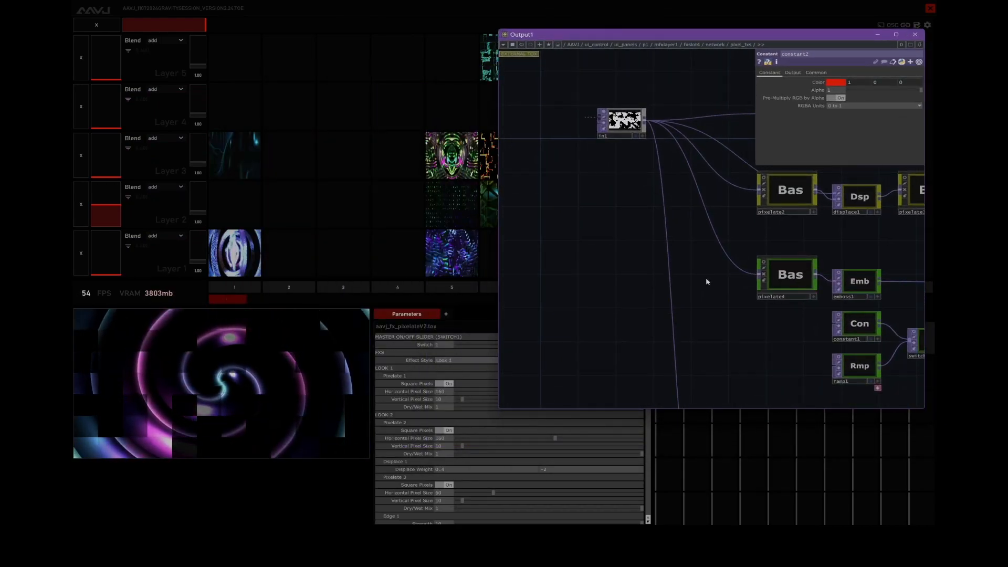
Step: Inspect the parameters of the pixelate1 component and close the network window
drag(686, 297, 592, 381)
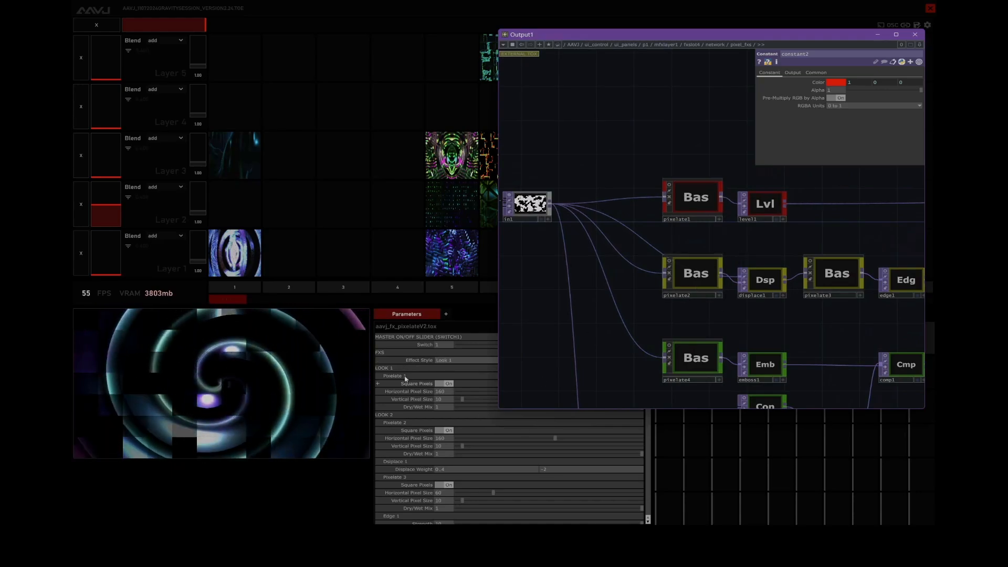
click(666, 205)
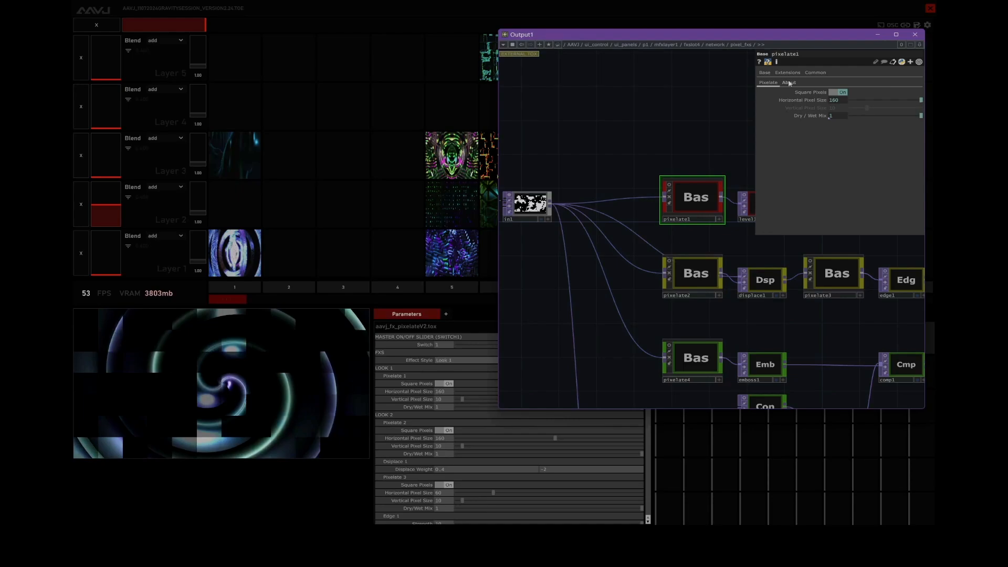
click(915, 35)
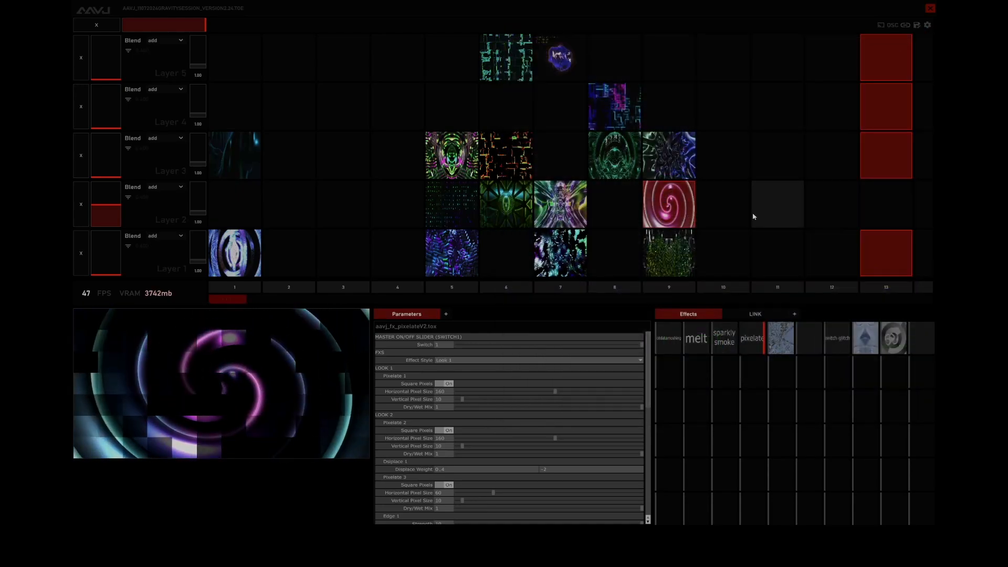
Step: Review the effect's Look sections to see how their parameter groups match the network's nodes
click(463, 361)
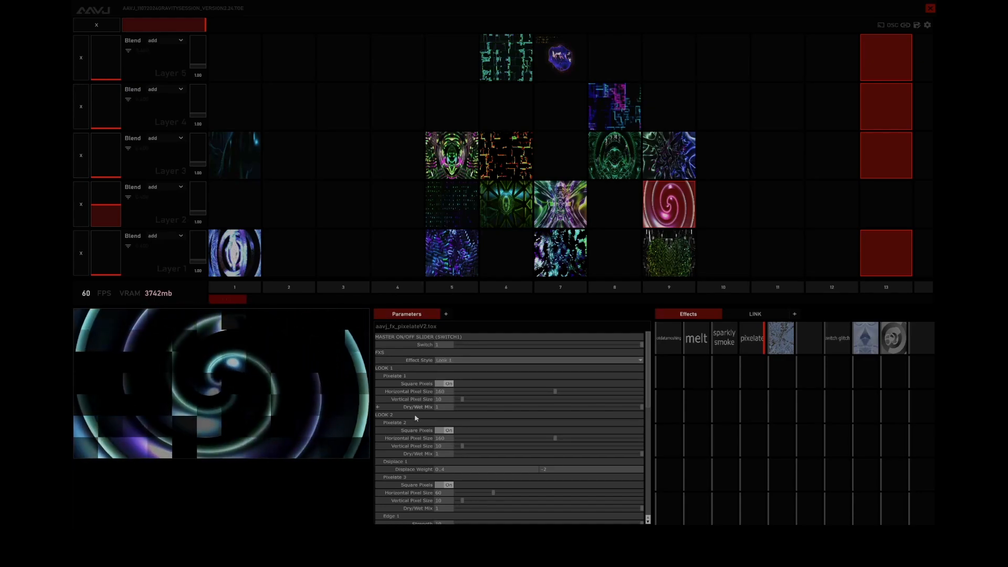
scroll(417, 418, down, 7)
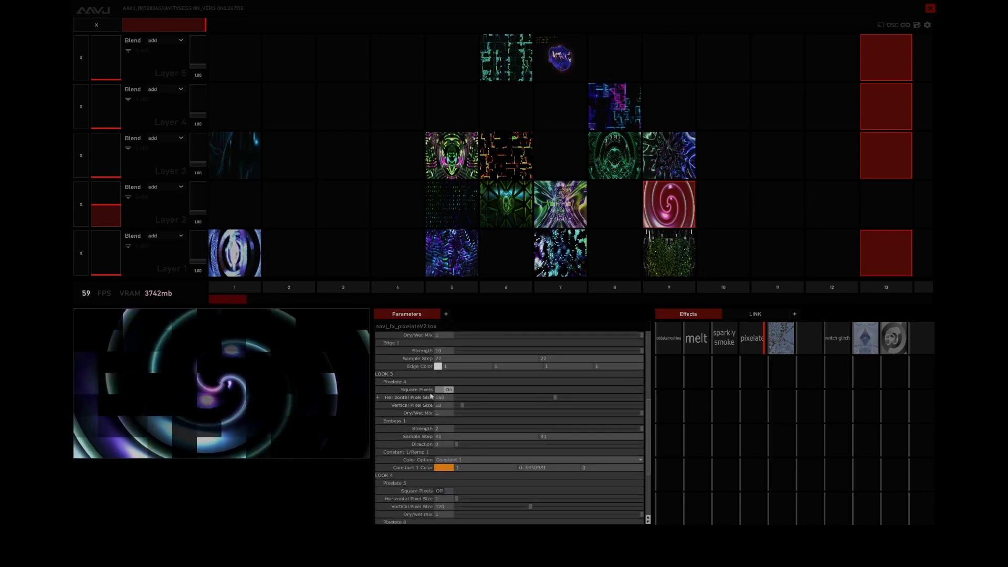
scroll(431, 396, down, 4)
scroll(478, 385, up, 11)
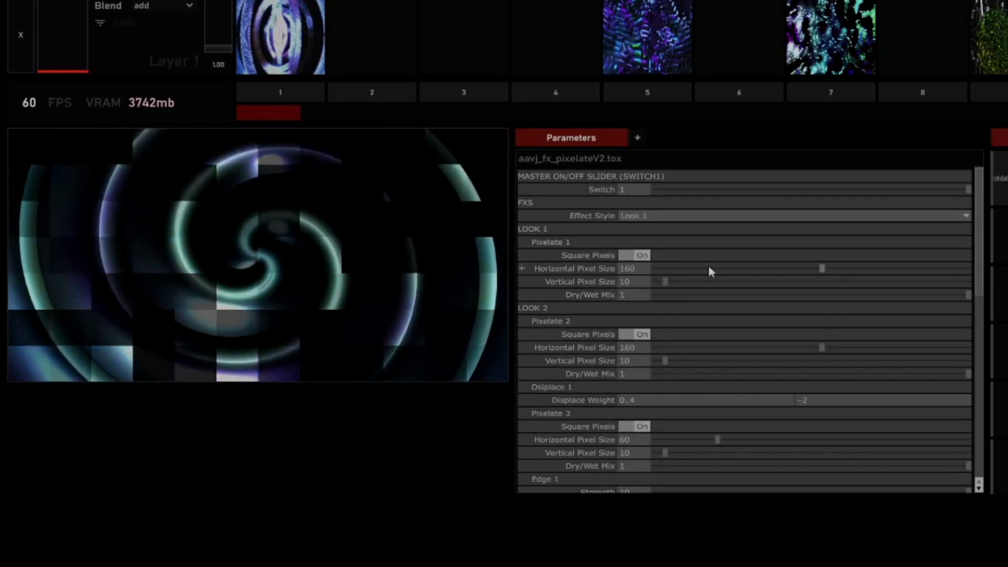
Step: Try Pixelate 1's Horizontal Pixel Size at 29 and 300, and set it back to 160
scroll(683, 254, down, 1)
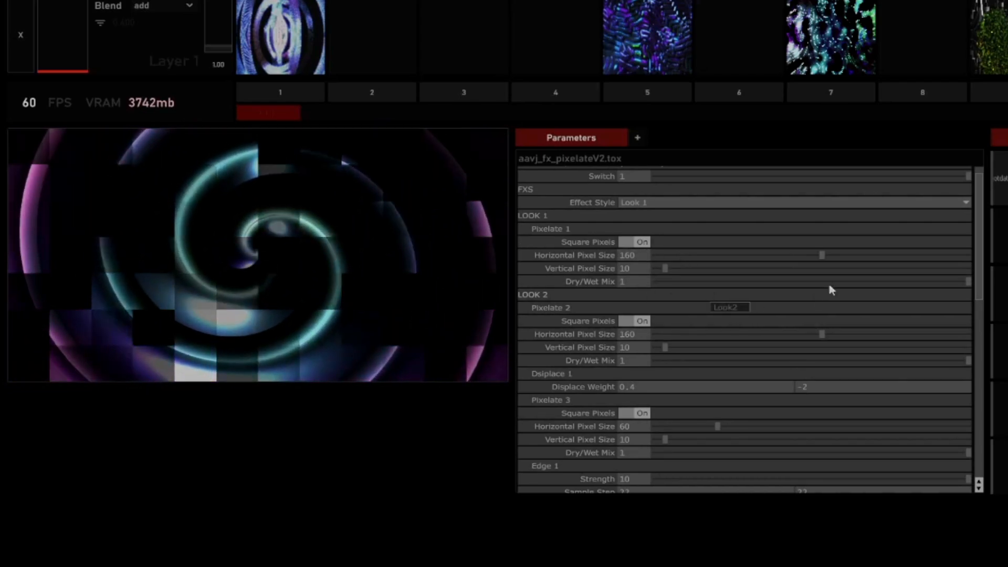
drag(820, 259, 686, 255)
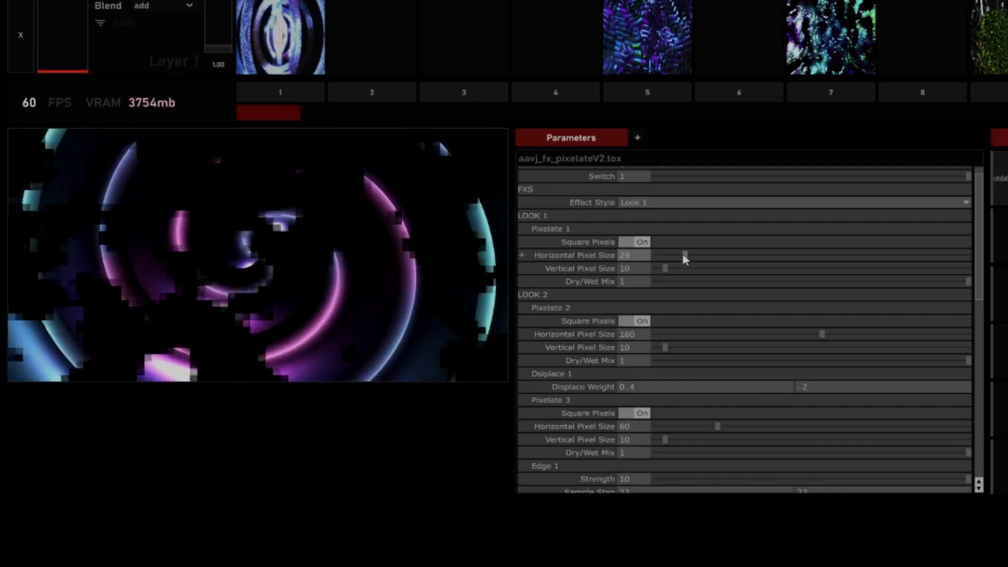
drag(690, 257, 1003, 271)
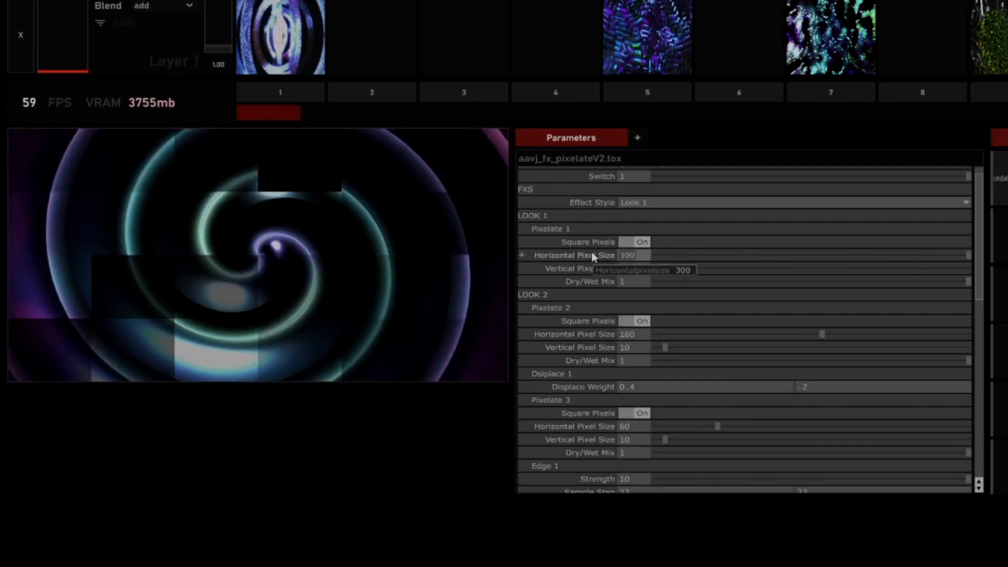
text(1260)
key(Return)
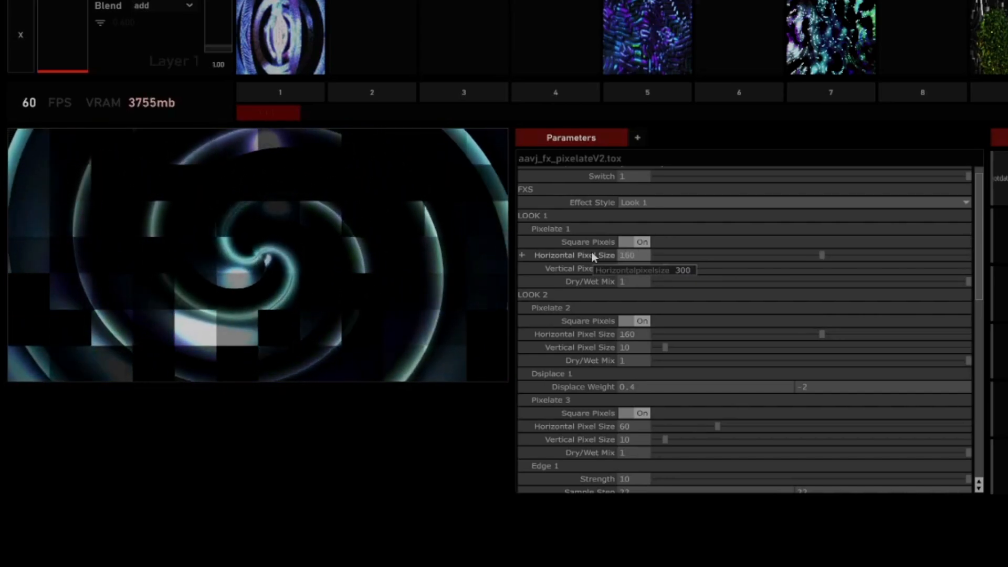
Step: Turn off Square Pixels for Pixelate 1 and set its Vertical Pixel Size to 88.7
click(641, 243)
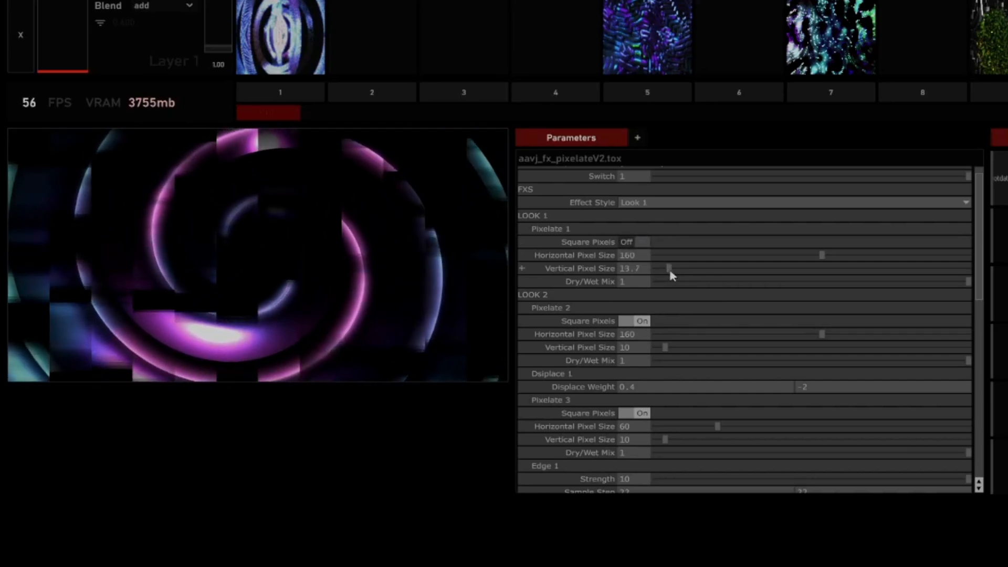
mouse_move(670, 272)
mouse_down()
mouse_move(750, 279)
mouse_move(744, 270)
mouse_move(767, 282)
mouse_move(672, 282)
mouse_up()
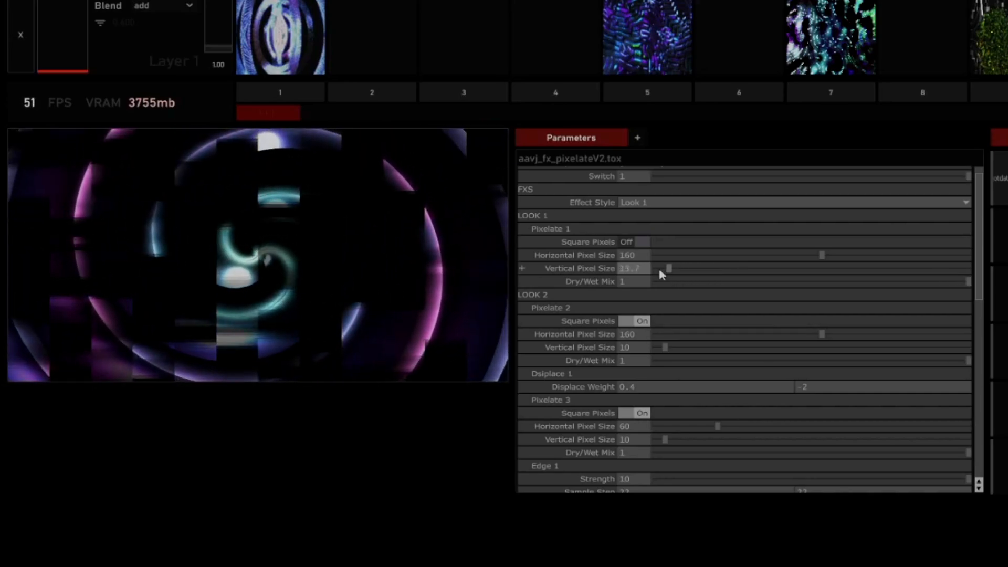
key(ctrl+z)
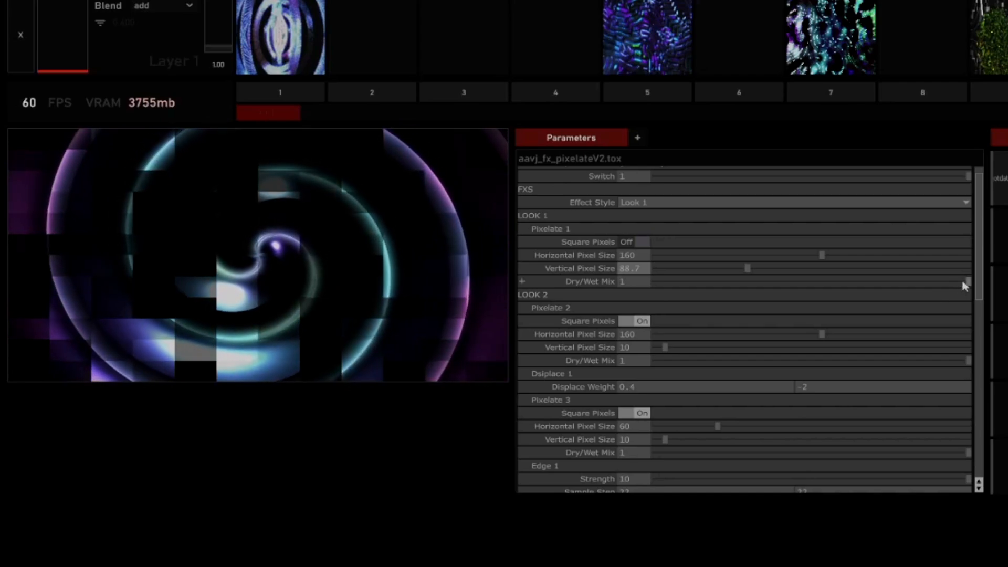
Step: Lower Pixelate 1's Dry/Wet Mix to 0.477
drag(964, 281, 733, 296)
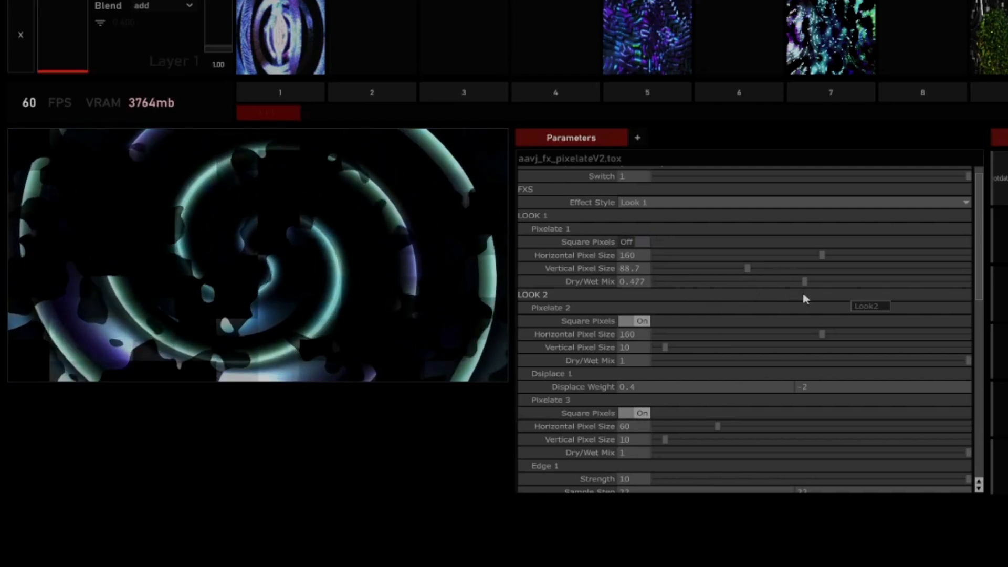
Step: Restore Pixelate 1's Dry/Wet Mix to 1 and Vertical Pixel Size to 10, with Square Pixels back on
drag(845, 295, 960, 297)
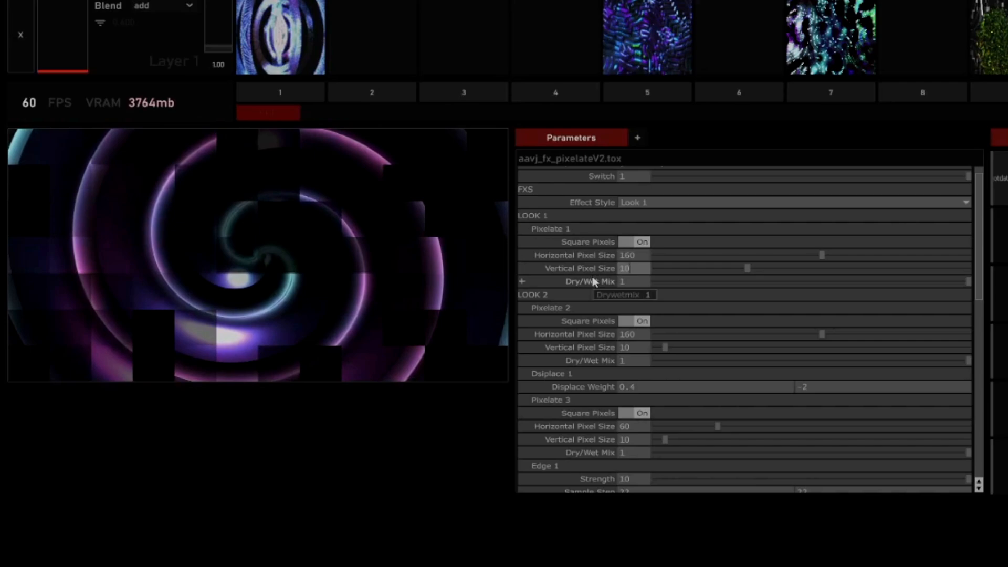
mouse_move(593, 565)
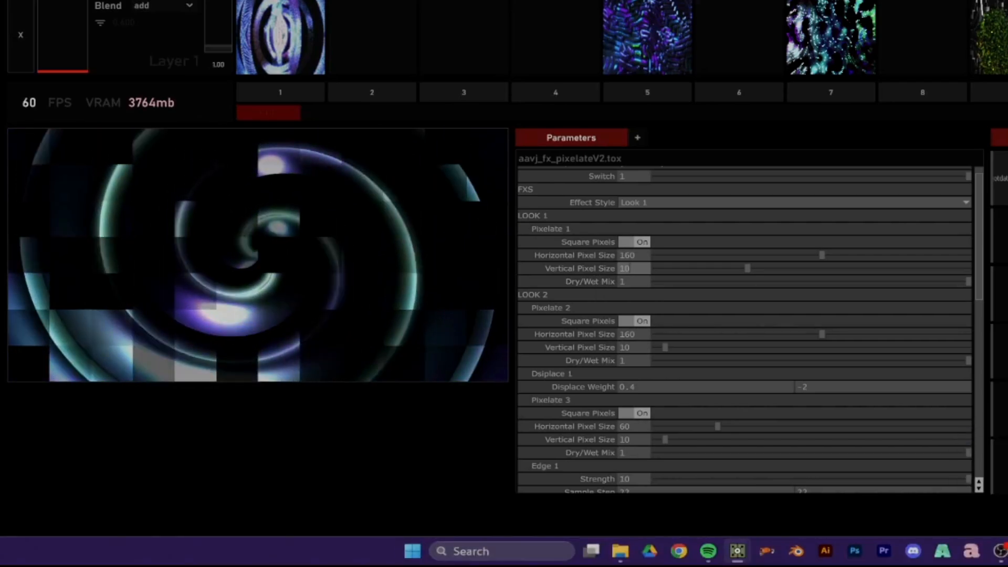
Step: In Look 2, turn off Square Pixels for Pixelate 2 and set its Horizontal Pixel Size to 186.1 and Vertical Pixel Size to 136.5
scroll(745, 330, down, 2)
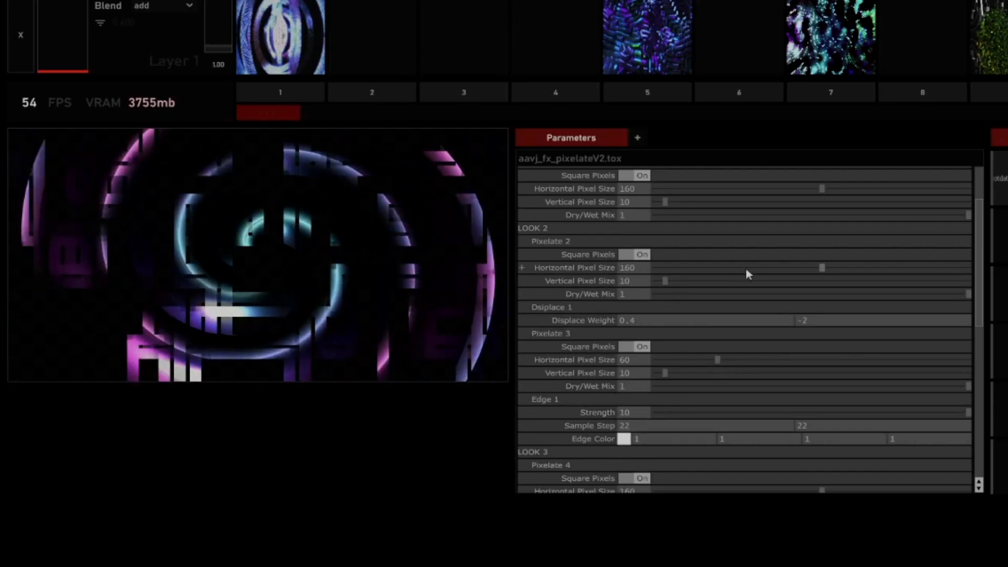
click(642, 255)
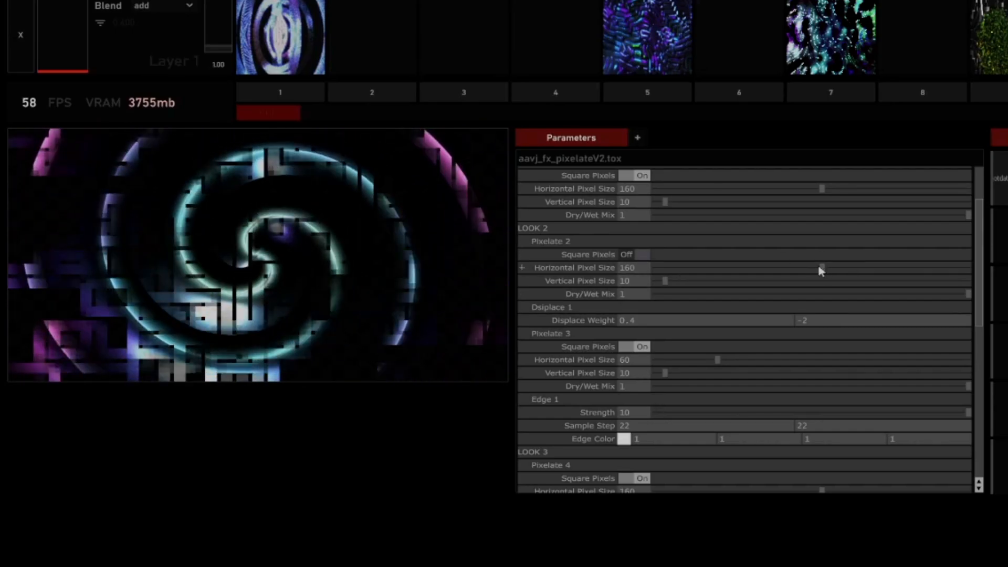
drag(819, 270, 849, 274)
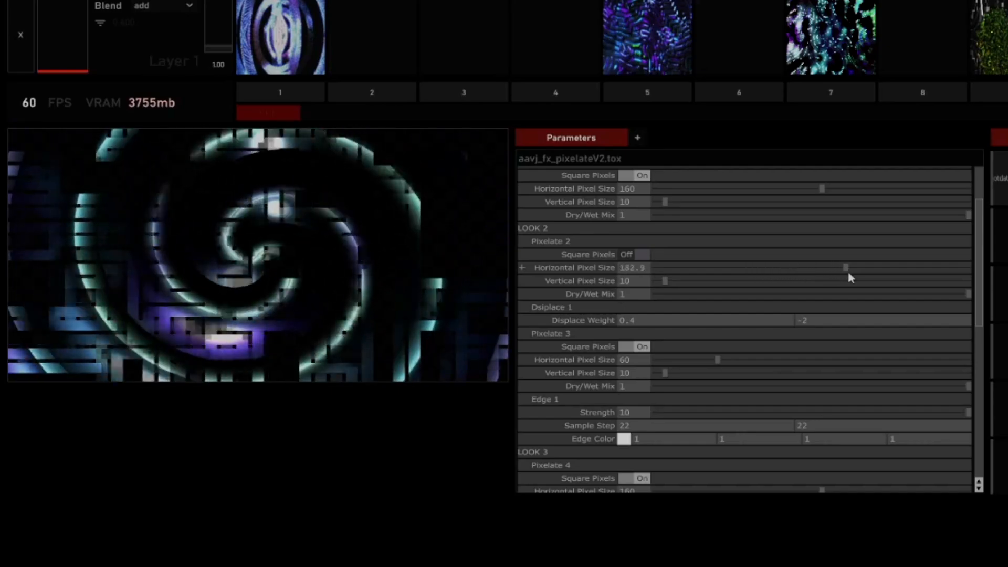
drag(665, 281, 797, 283)
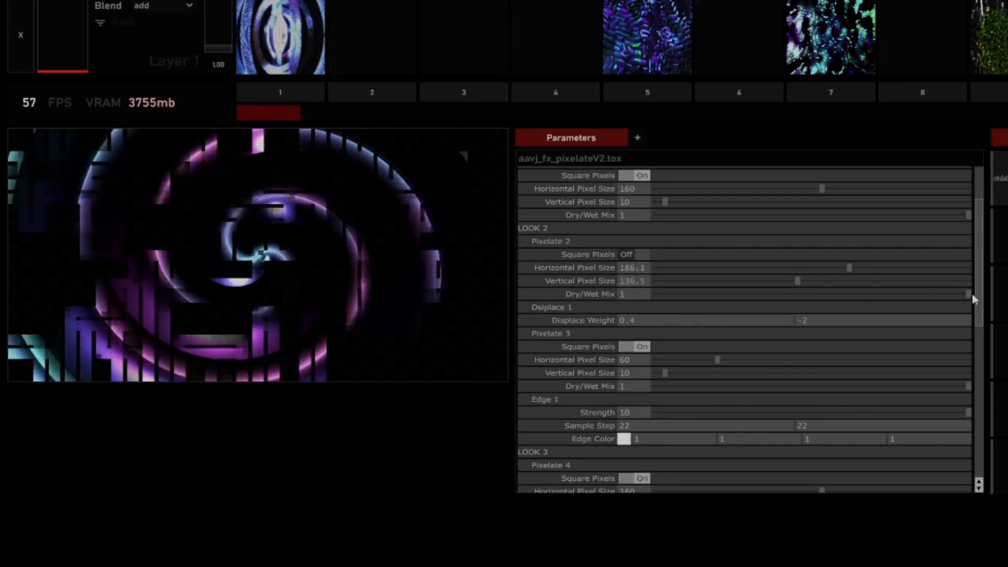
Step: Try Pixelate 2's Dry/Wet Mix at 0, set it back to 1, and turn its Square Pixels on again
drag(951, 295, 597, 322)
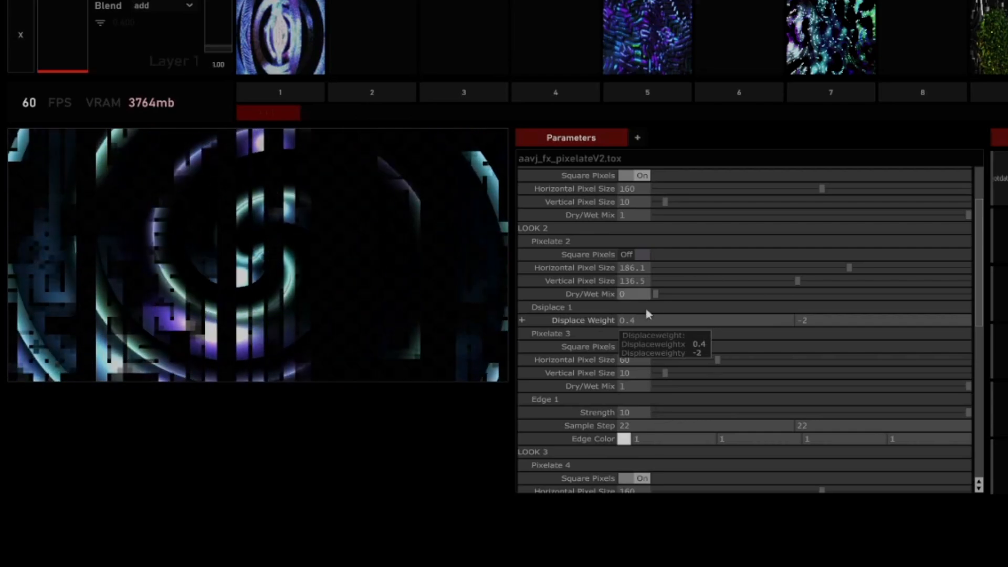
drag(660, 294, 969, 295)
click(635, 254)
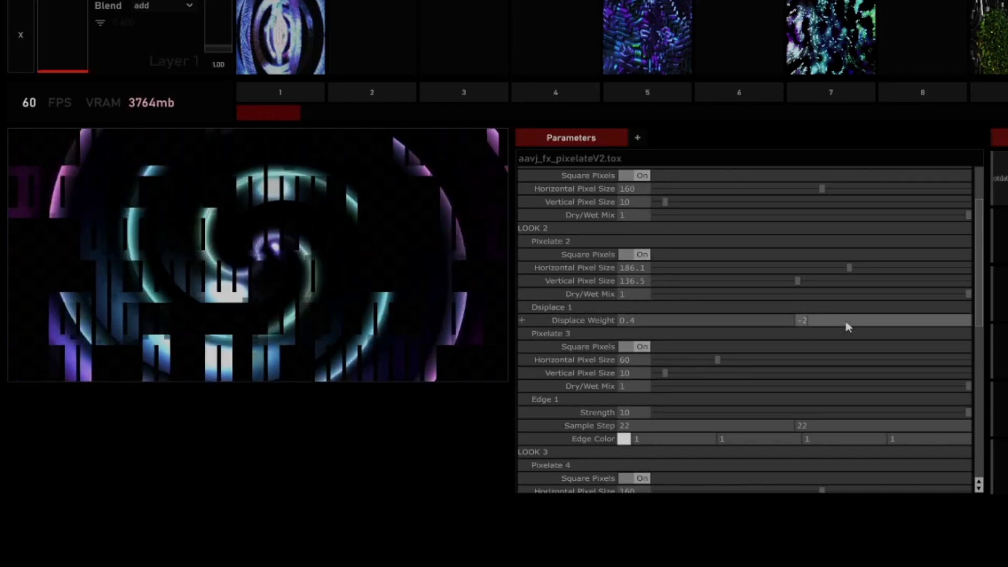
Step: Try the second Displace Weight value of Displace 1 at -4 and set it back to -2
drag(846, 326, 843, 299)
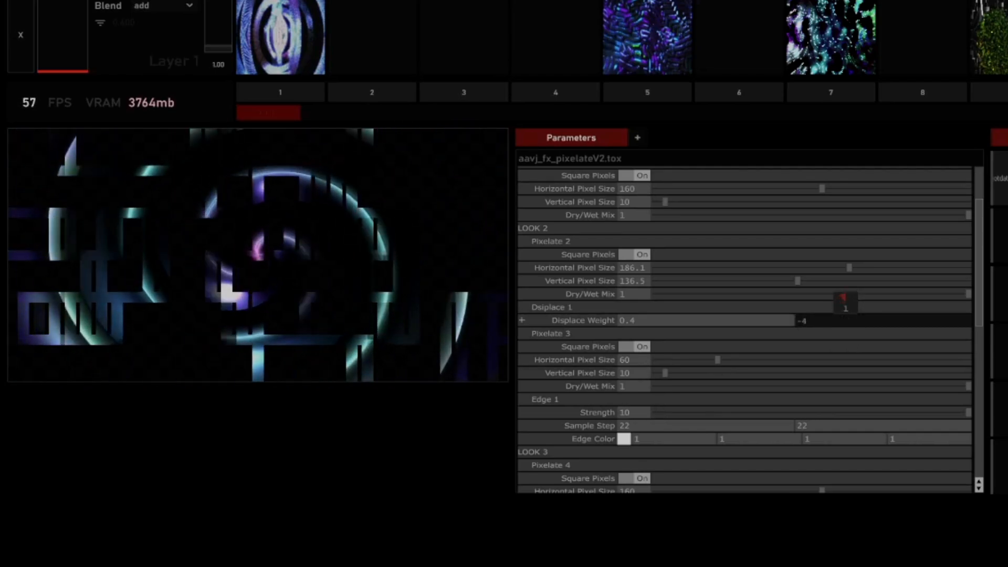
drag(846, 310, 847, 314)
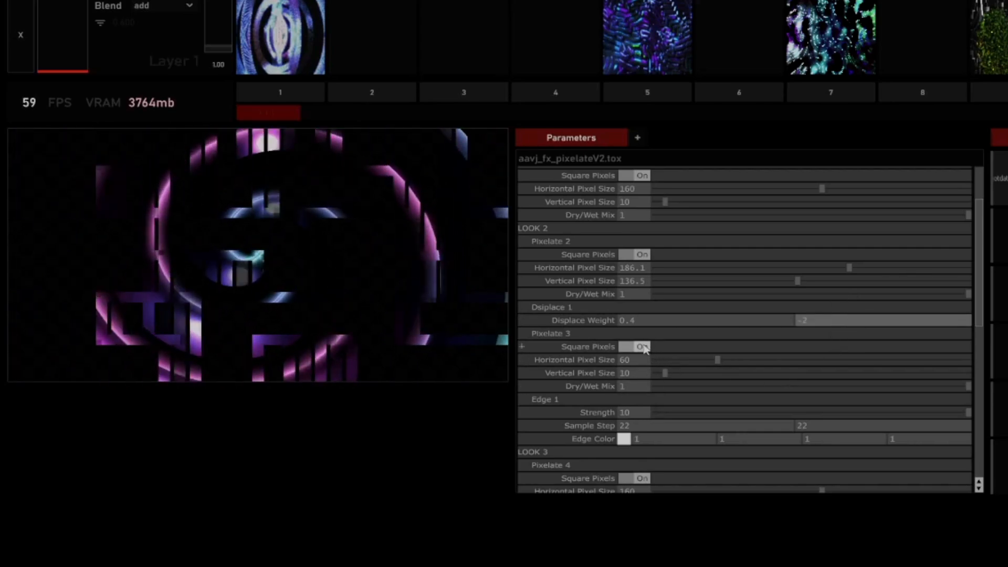
Step: With Square Pixels off, set Pixelate 3's Horizontal Pixel Size to 135.6, Vertical Pixel Size to 119.3 and Dry/Wet Mix to 0.59
click(641, 346)
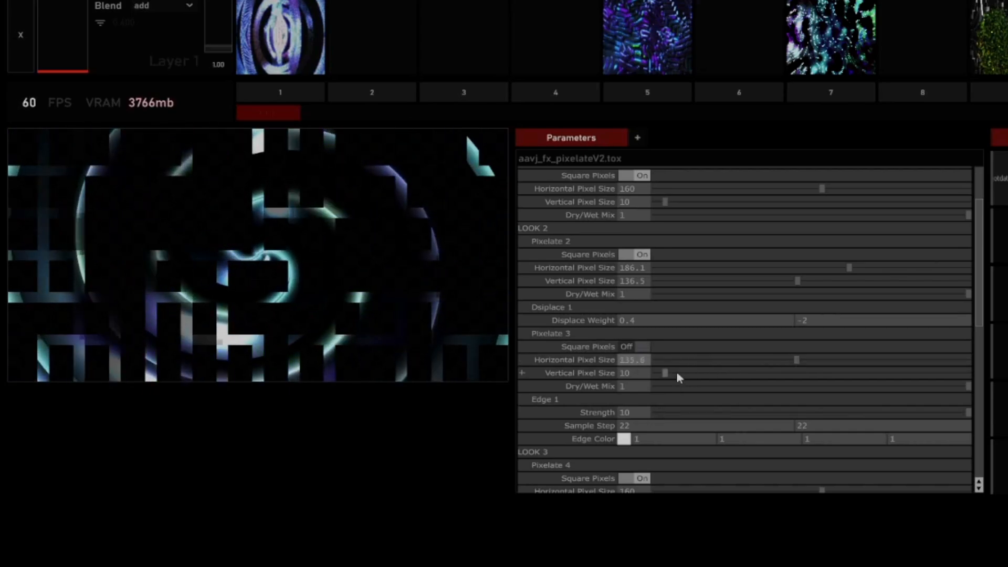
drag(763, 378, 780, 380)
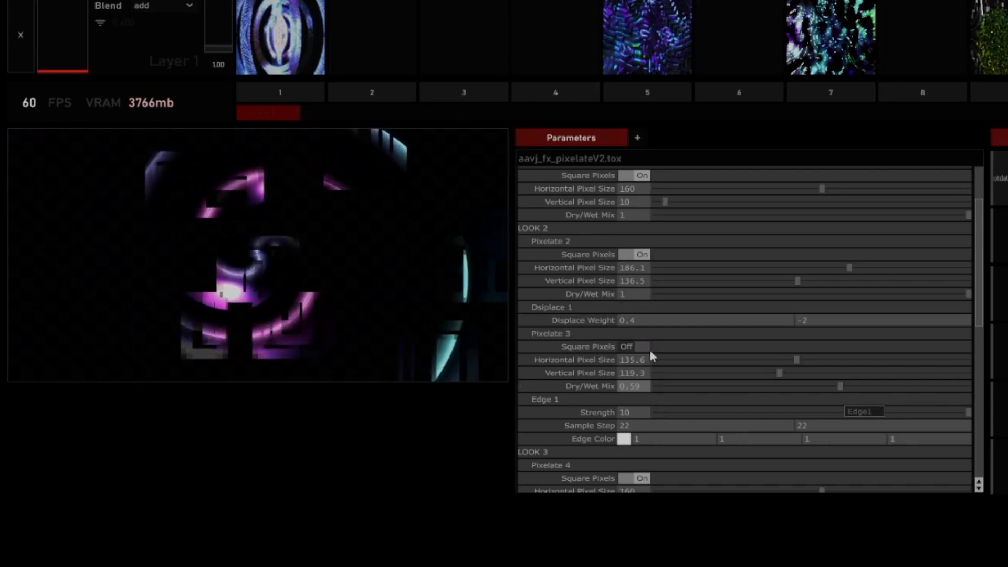
Step: Try orange, blue, green, red and purple for Edge 1's Edge Color, and set it to light green
scroll(773, 340, down, 2)
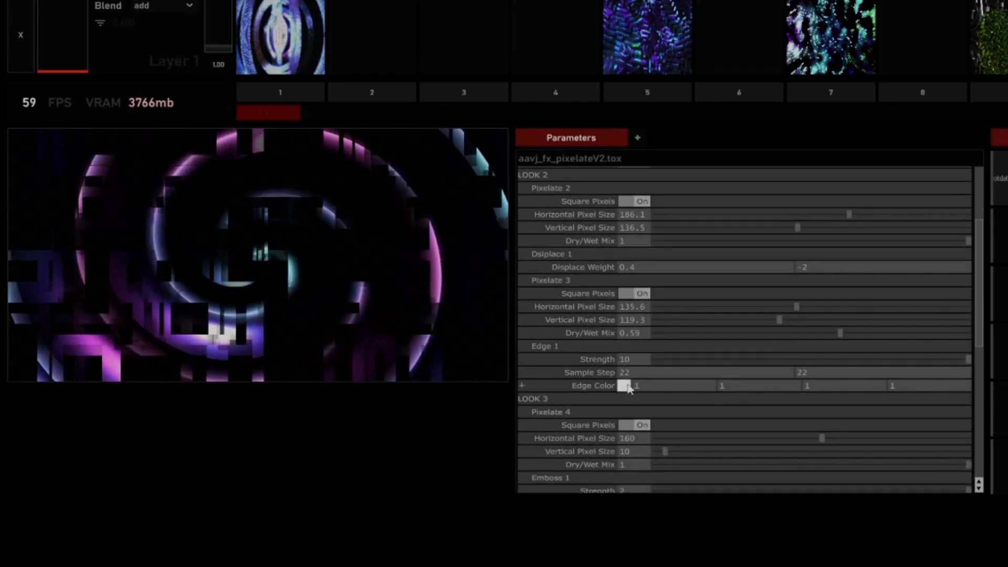
click(628, 385)
click(643, 257)
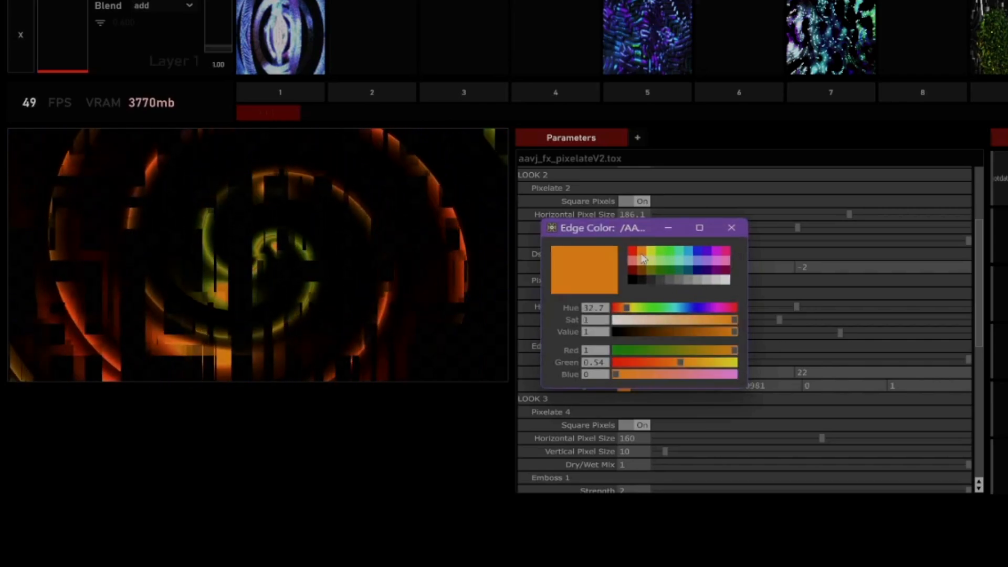
click(695, 256)
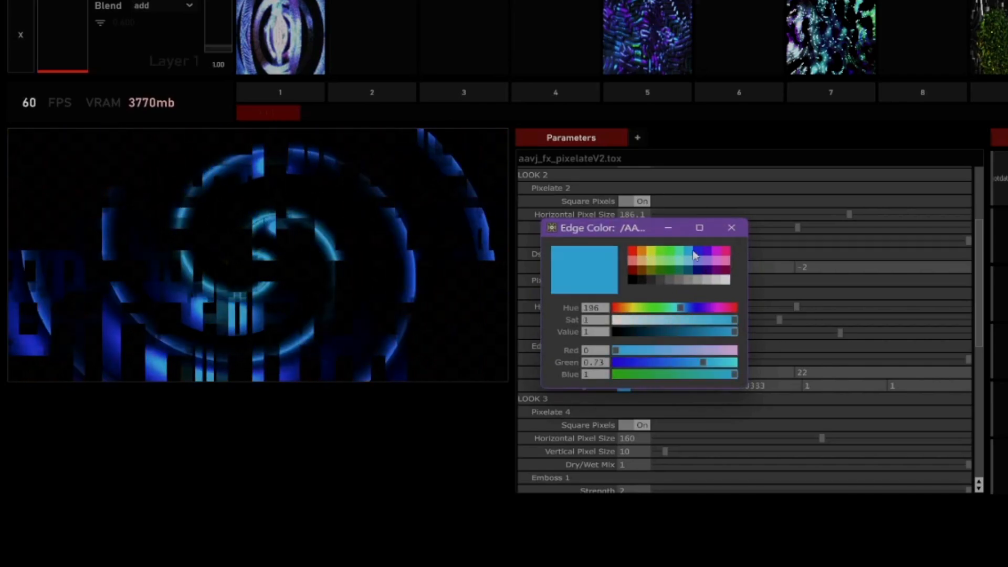
click(672, 253)
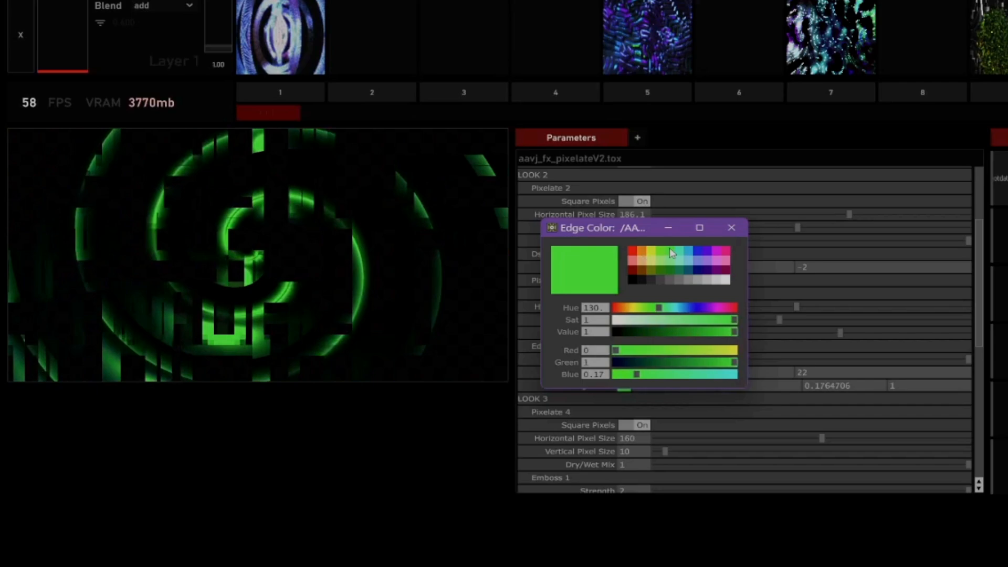
click(633, 252)
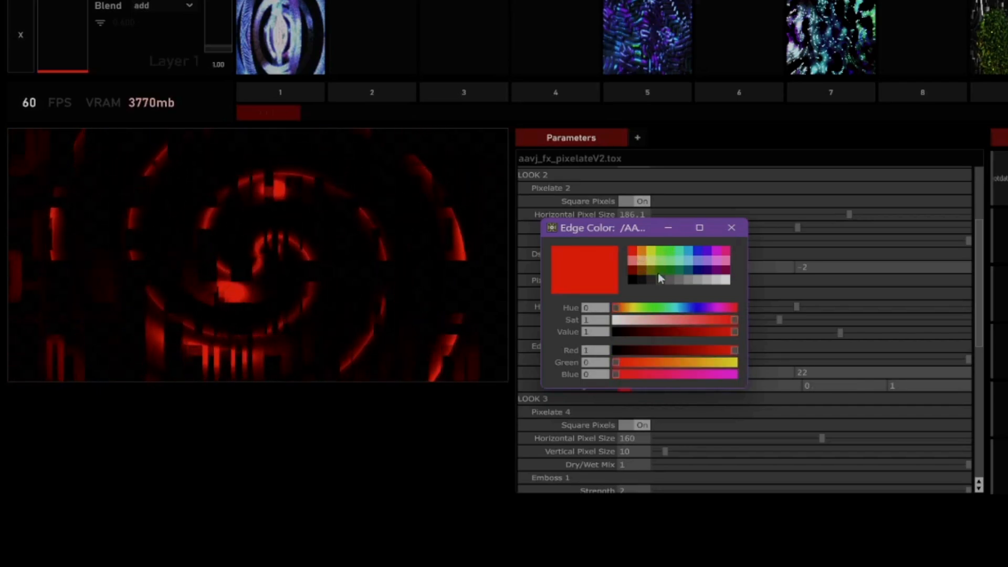
click(642, 261)
click(712, 265)
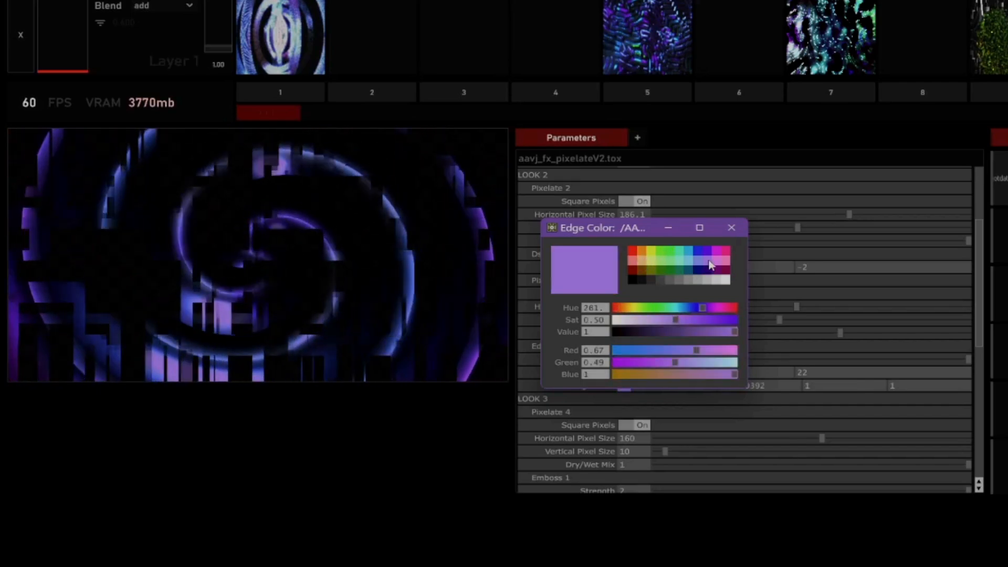
click(668, 260)
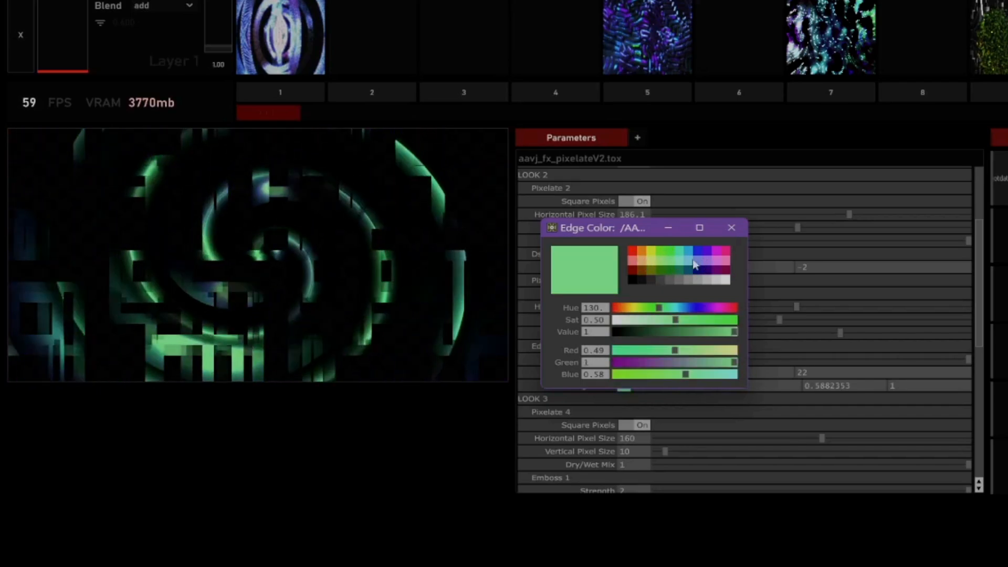
click(738, 228)
Step: Try Edge 1's Strength at 0.834 and 1, and set it back to 10
scroll(768, 336, down, 1)
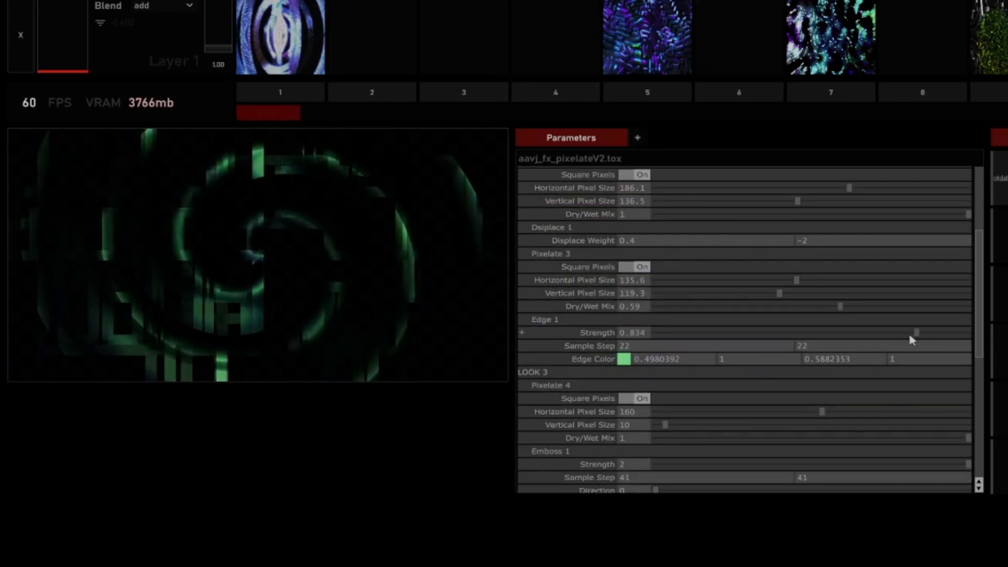
drag(789, 341, 1000, 342)
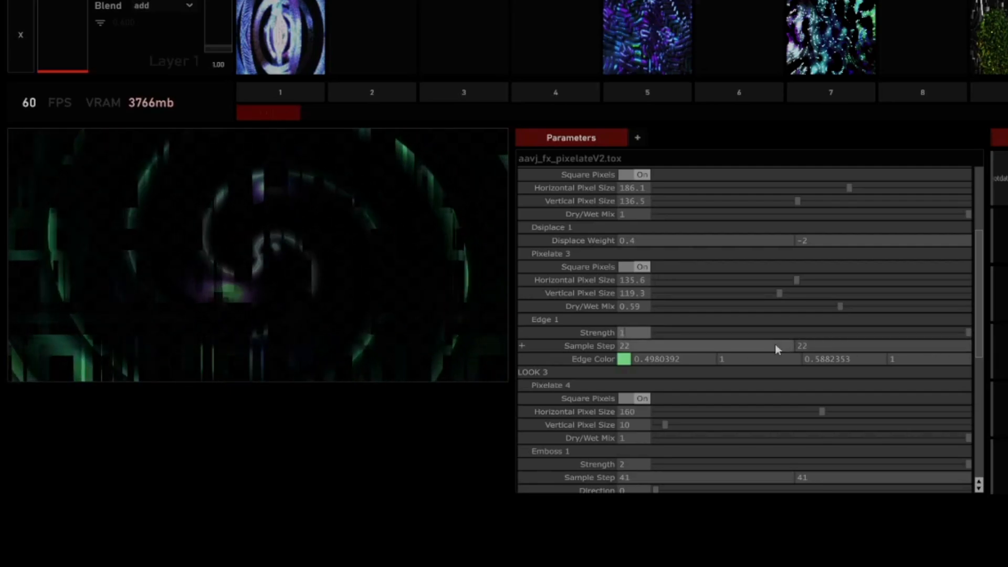
text(0)
key(Return)
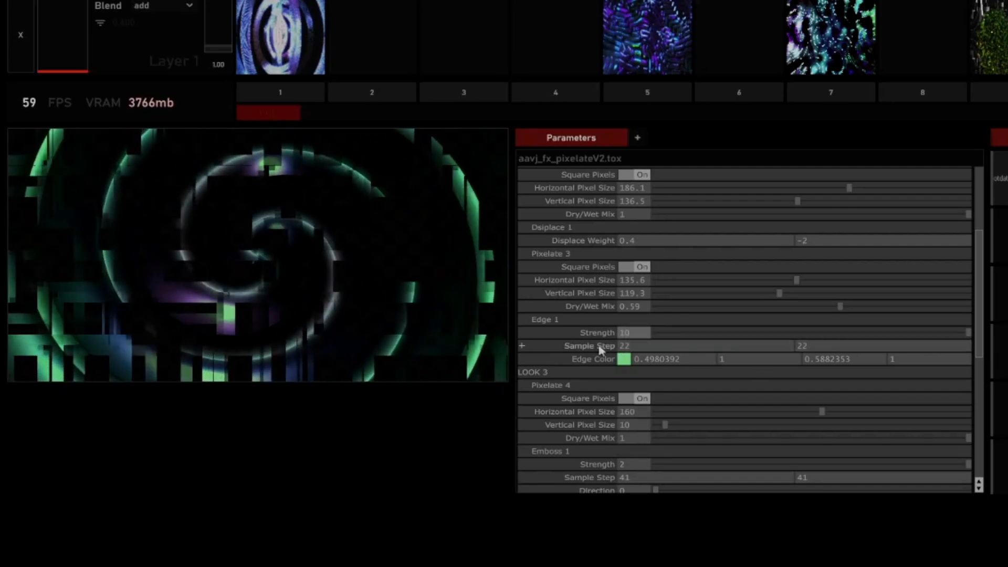
Step: Try both Sample Step values of Edge 1 at 62 and set them back to 22
drag(602, 322, 603, 323)
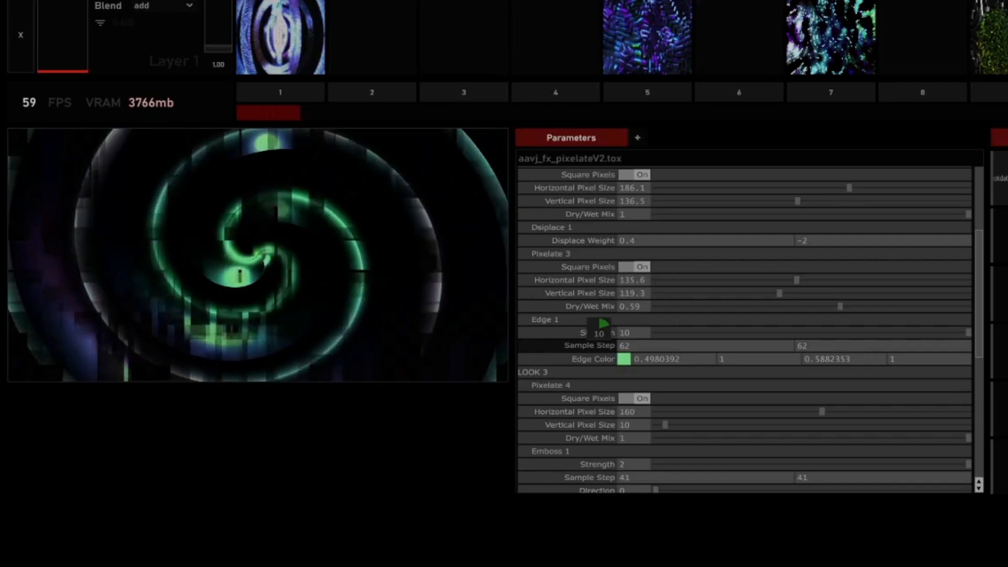
drag(599, 324, 600, 323)
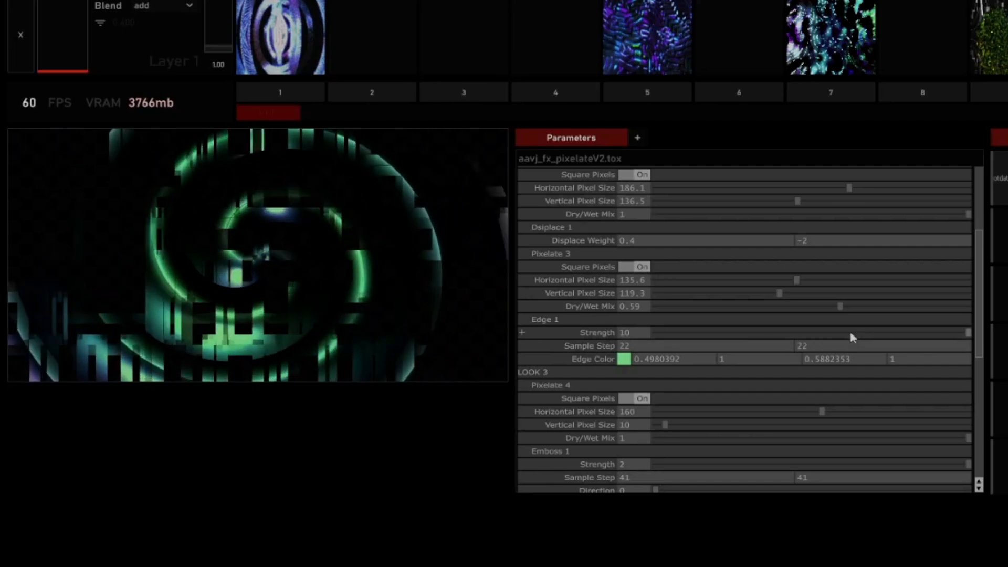
Step: Switch the Effect Style to Look 3
scroll(623, 356, down, 1)
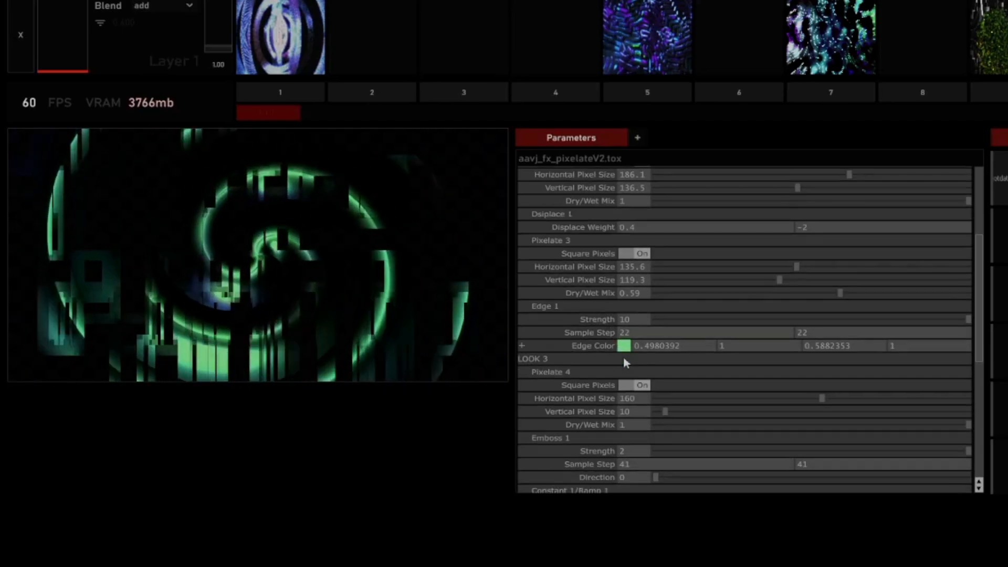
scroll(623, 355, up, 1)
scroll(761, 238, up, 2)
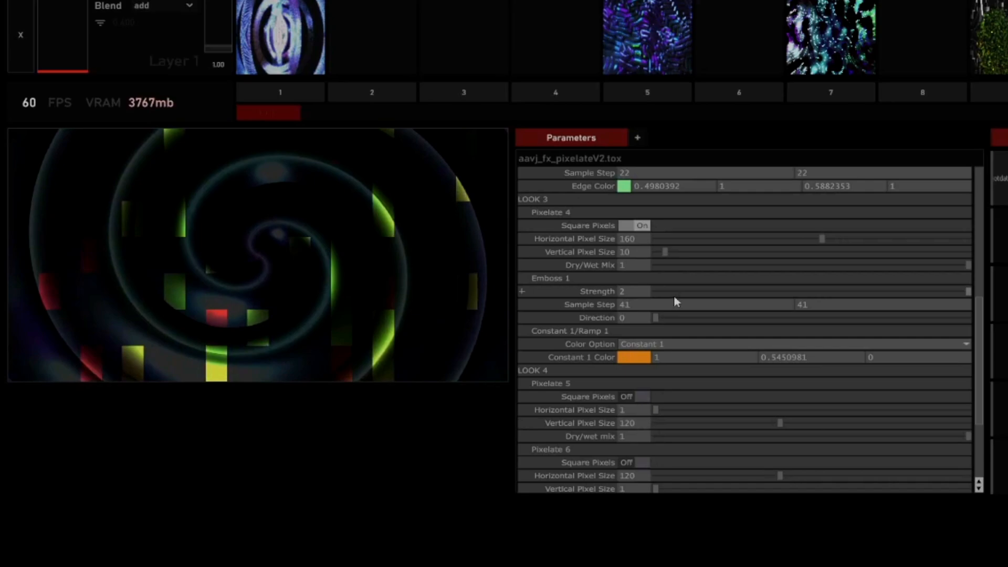
Step: Set Pixelate 4's Horizontal Pixel Size to 97.1 with Square Pixels off, and drive Emboss 1's Direction with a seconds-based expression
click(643, 225)
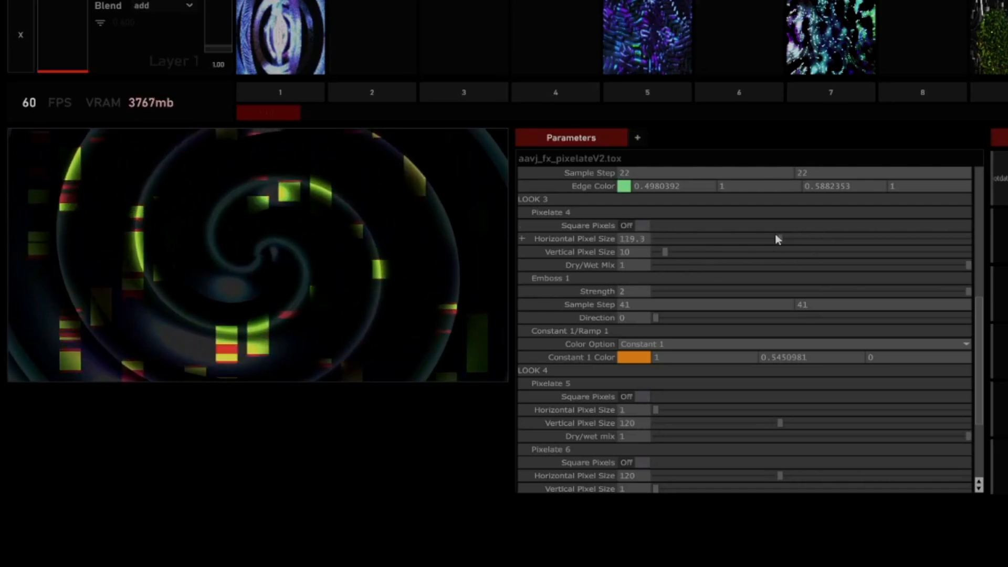
click(755, 238)
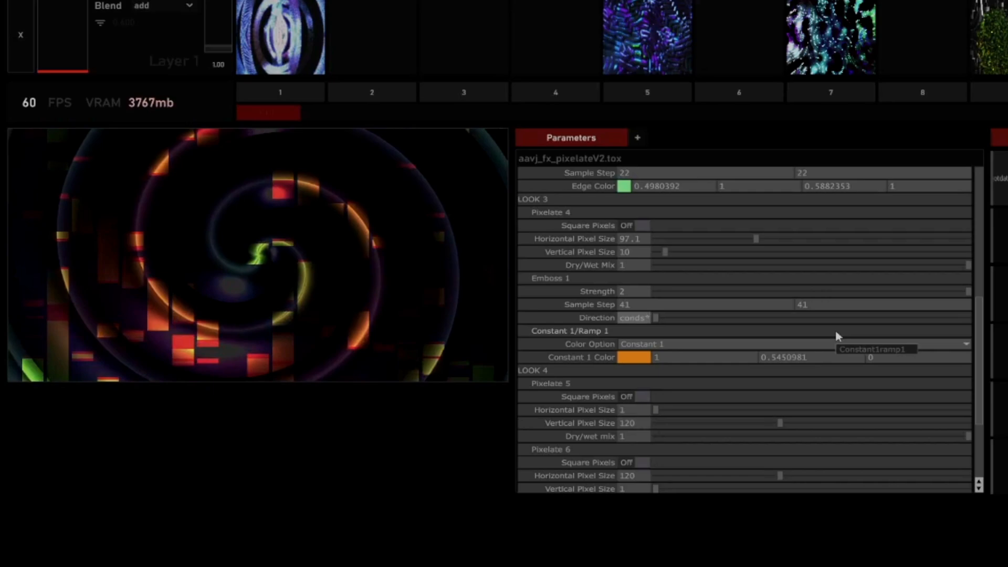
key(Return)
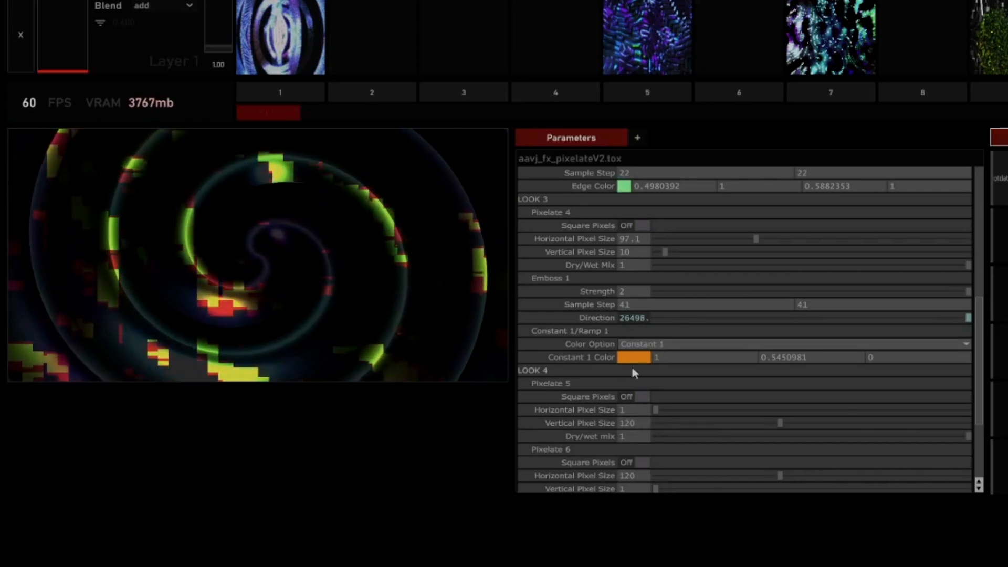
Step: Try lime, blue, red and orange for Look 3's Constant 1 Color, and set it to green
scroll(627, 345, down, 1)
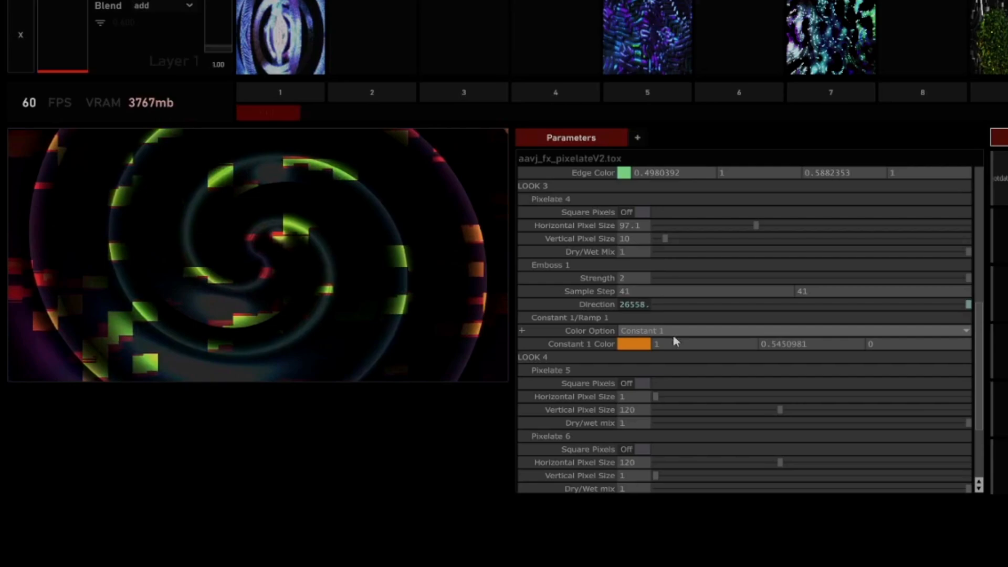
click(644, 344)
click(664, 249)
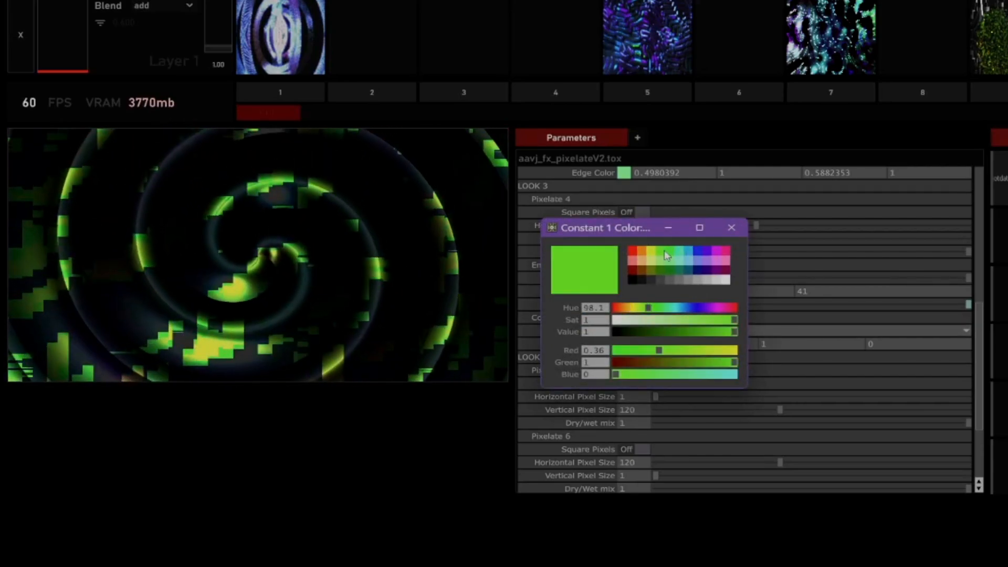
click(701, 252)
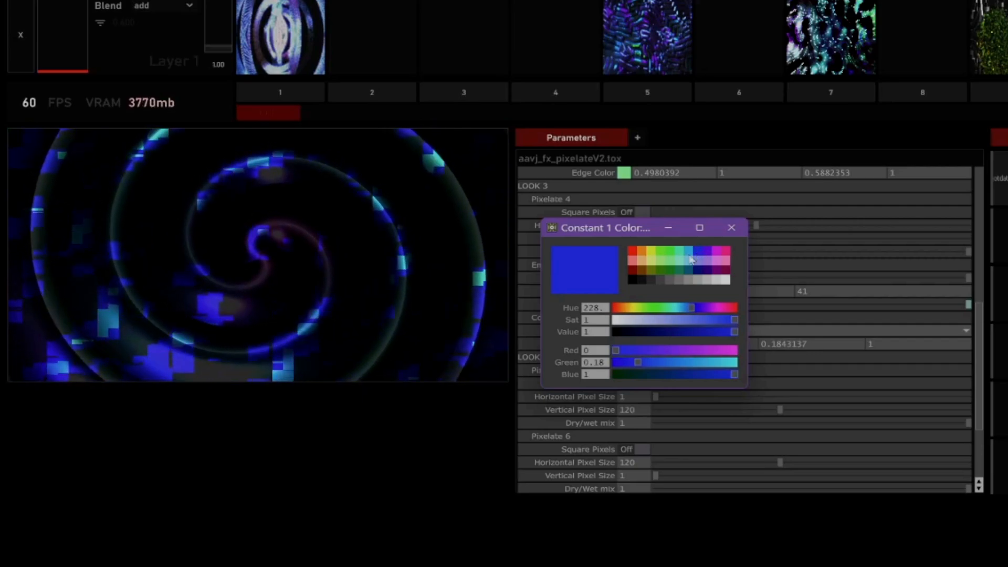
click(634, 254)
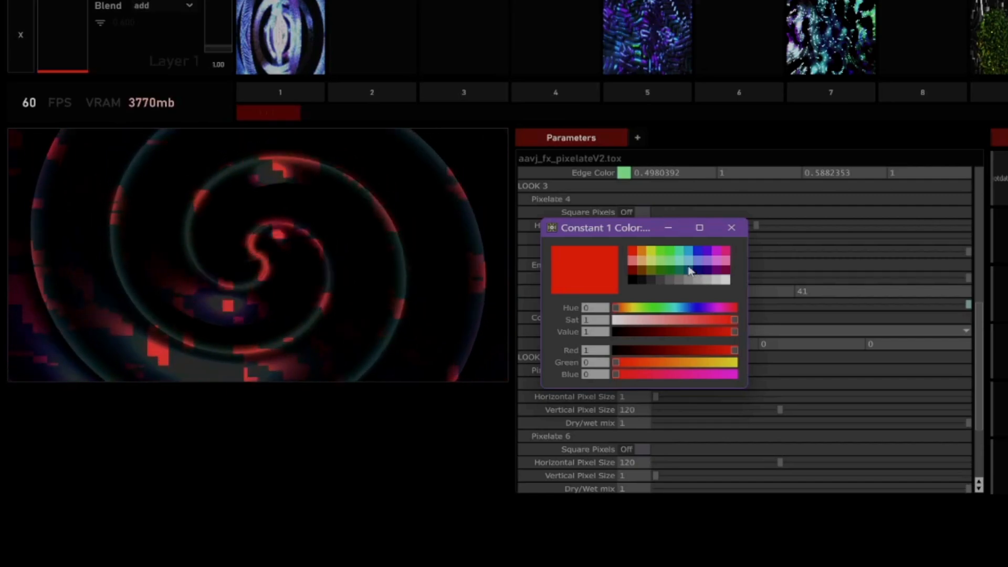
click(648, 256)
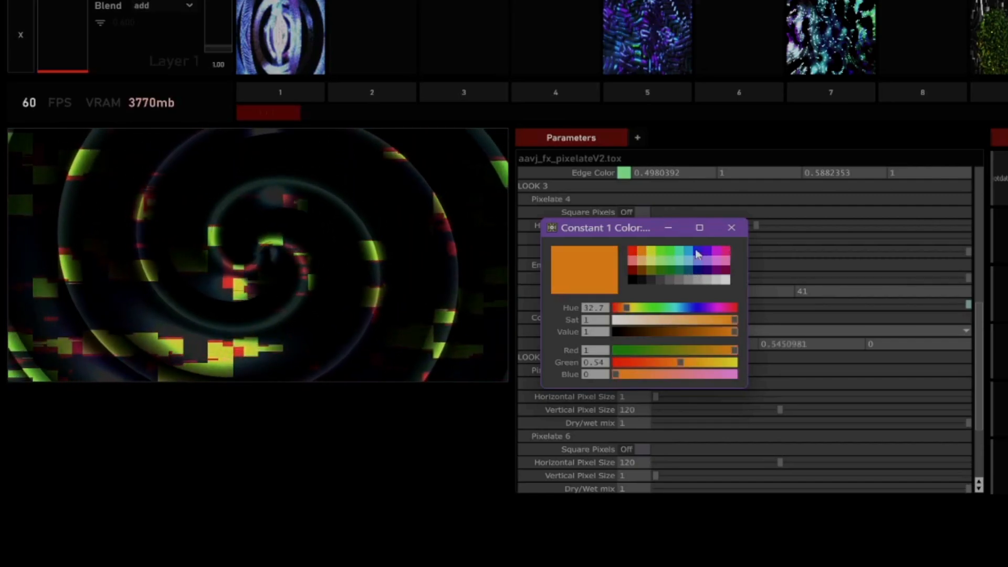
click(668, 255)
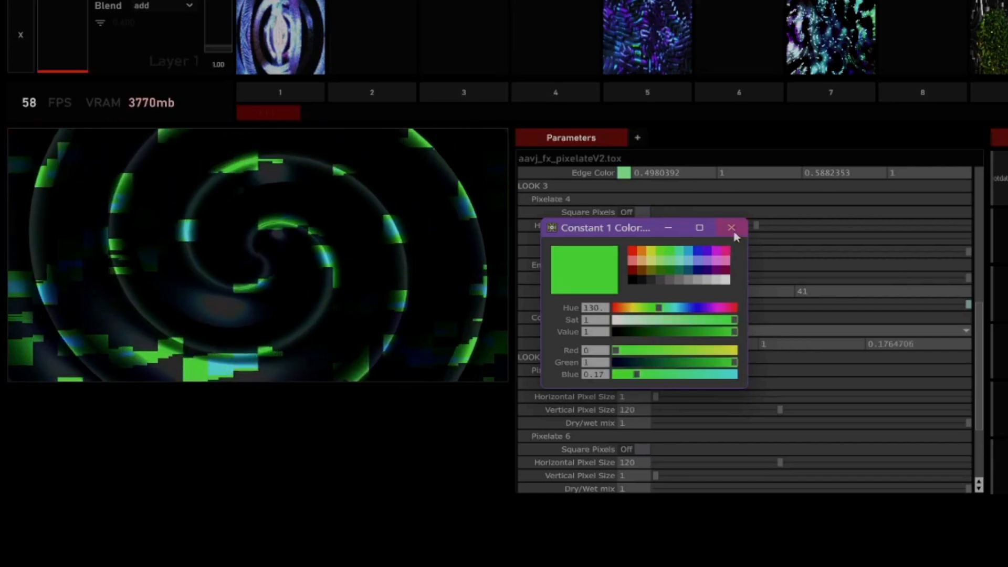
Step: Close the Constant 1 color picker and set Look 3's Color Option to Rainbow Ramp 1
click(733, 229)
click(680, 329)
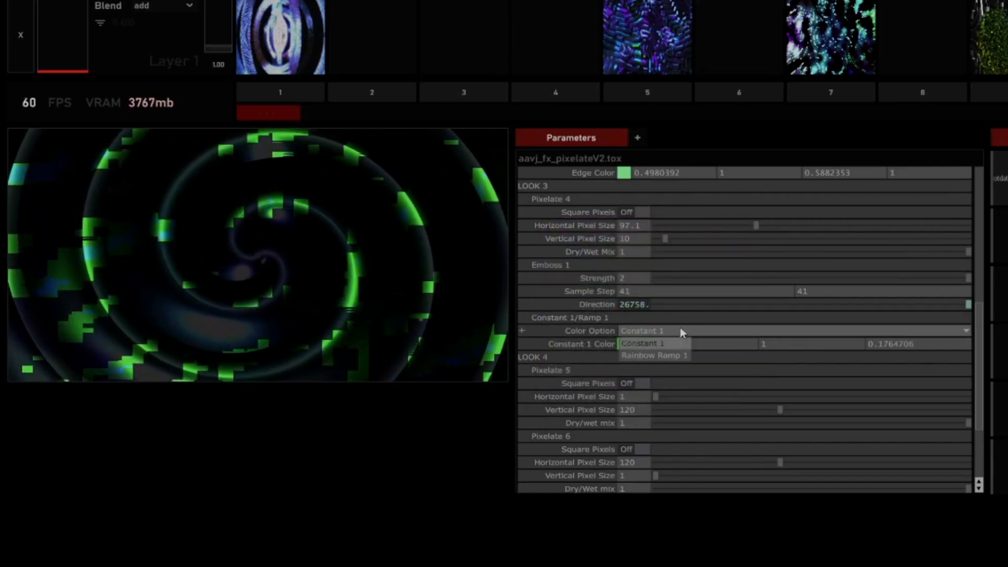
click(677, 355)
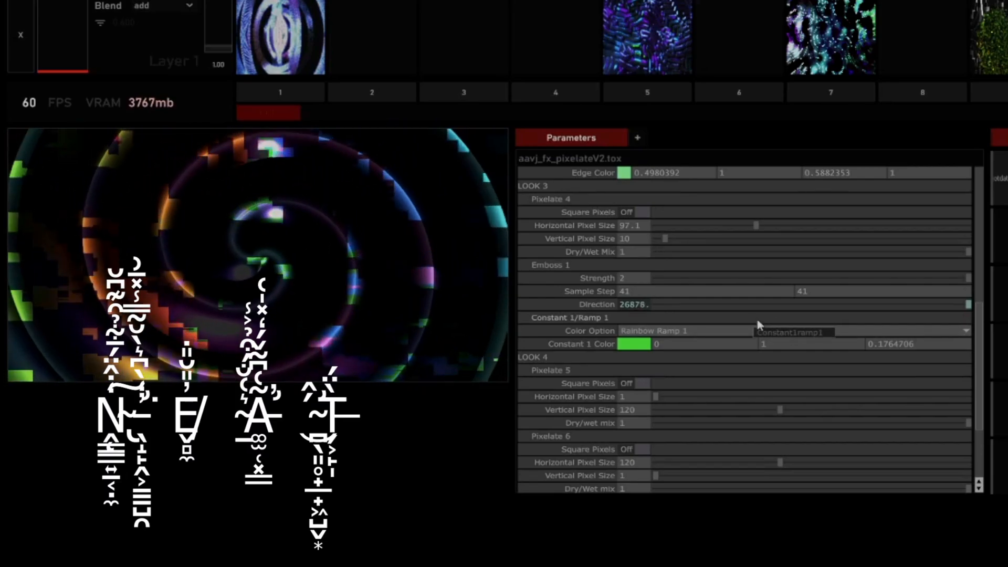
Step: Try both Sample Step values of Emboss 1 at 61 and set them back to 41
scroll(756, 316, up, 1)
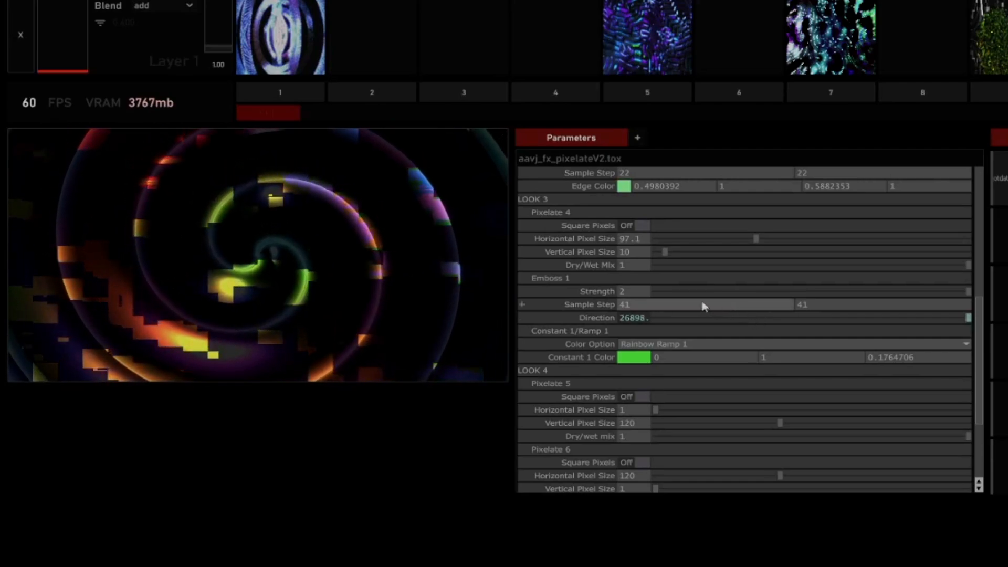
drag(606, 306, 609, 290)
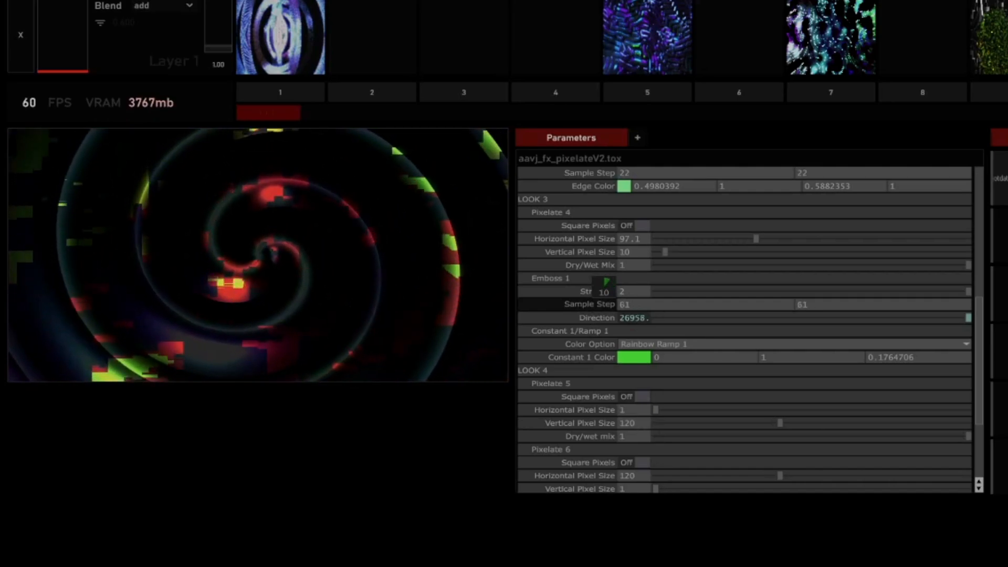
drag(609, 290, 608, 287)
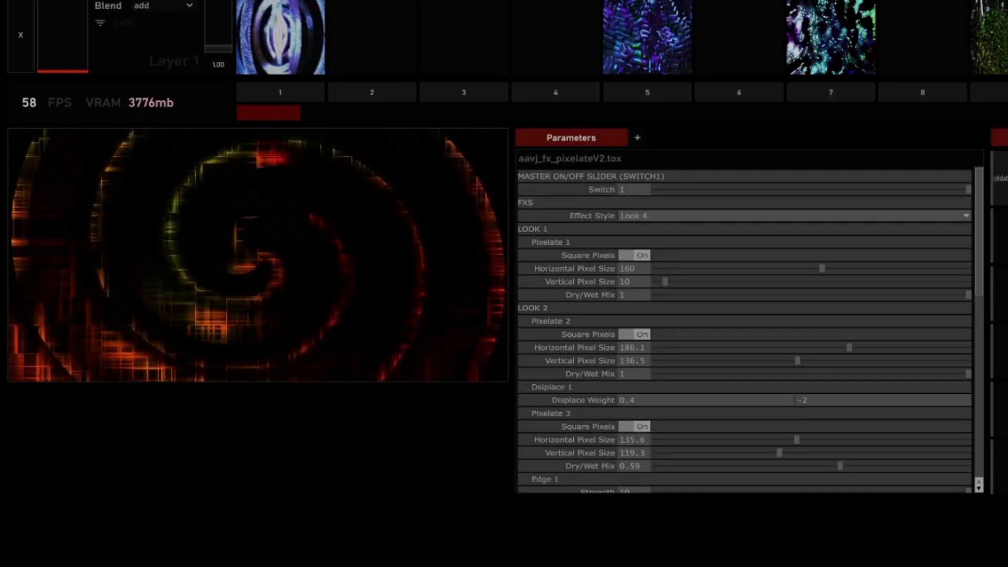
Step: Try Square Pixels combinations on Look 4's Pixelate 5 and Pixelate 6, leaving it off for Pixelate 5 and on for Pixelate 6
scroll(670, 261, down, 5)
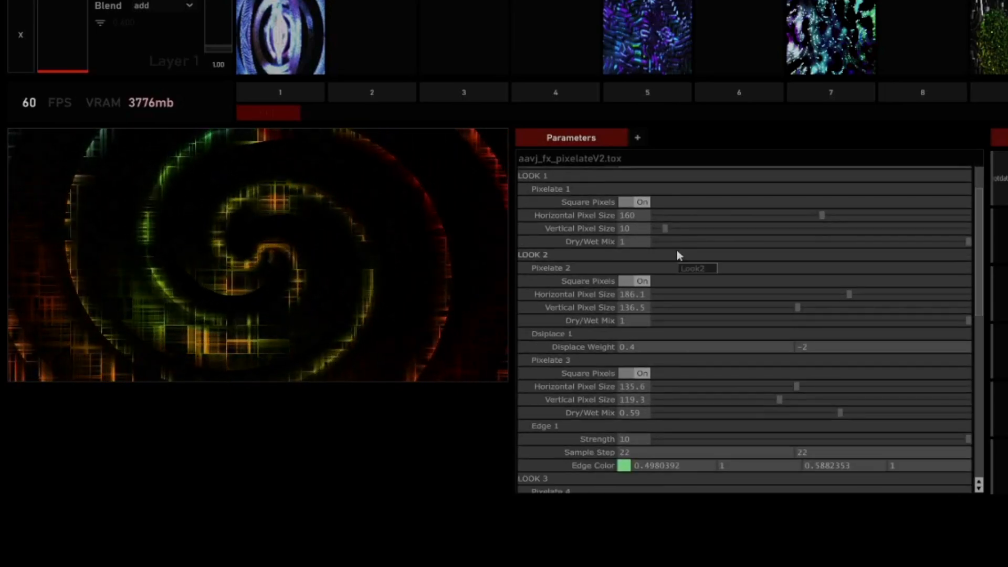
scroll(685, 288, down, 15)
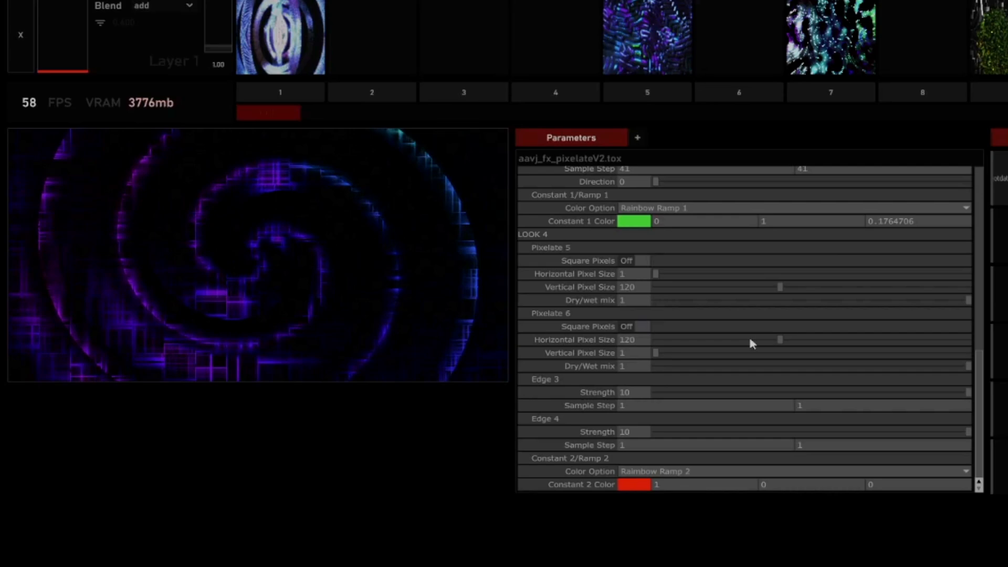
click(646, 261)
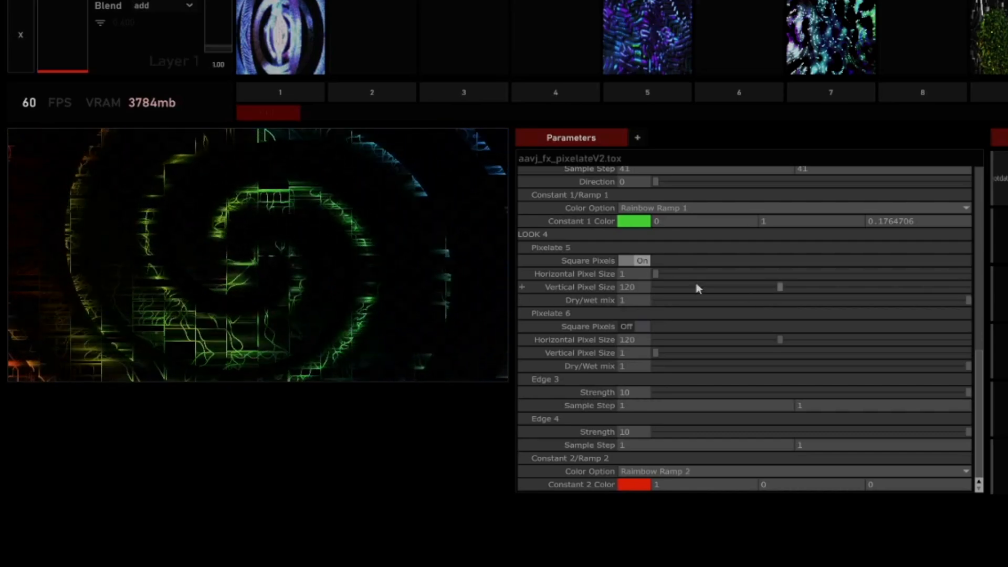
click(649, 262)
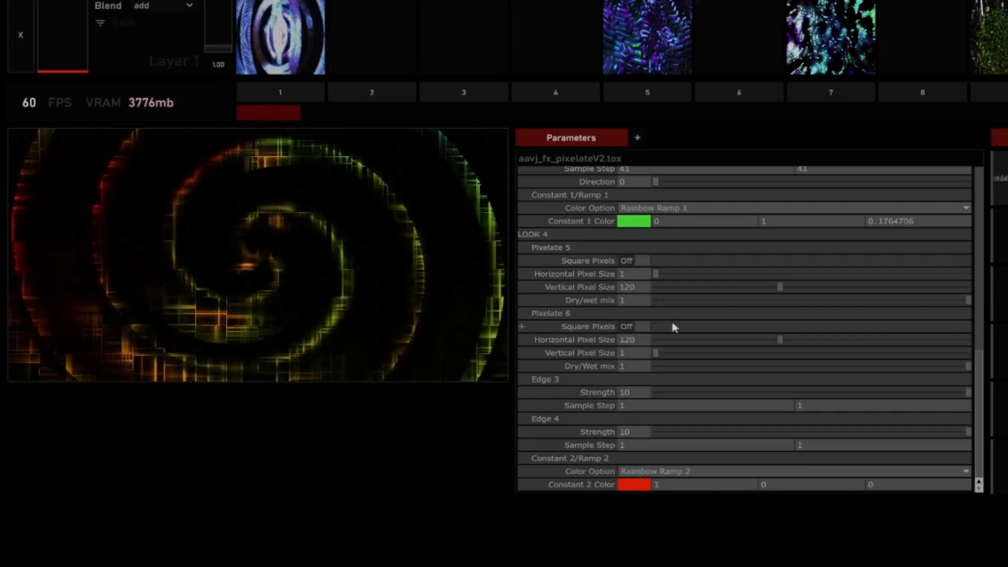
click(646, 327)
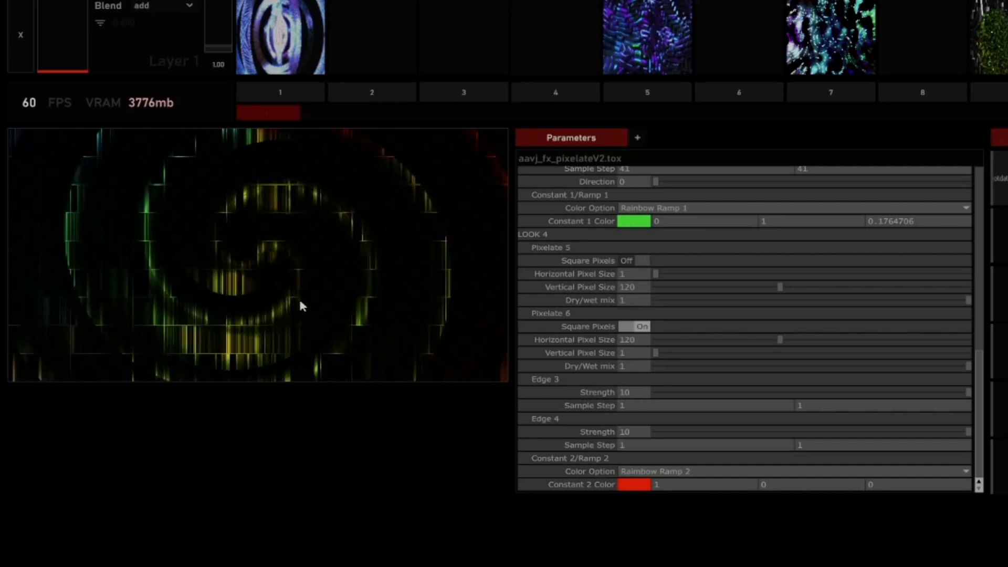
click(640, 262)
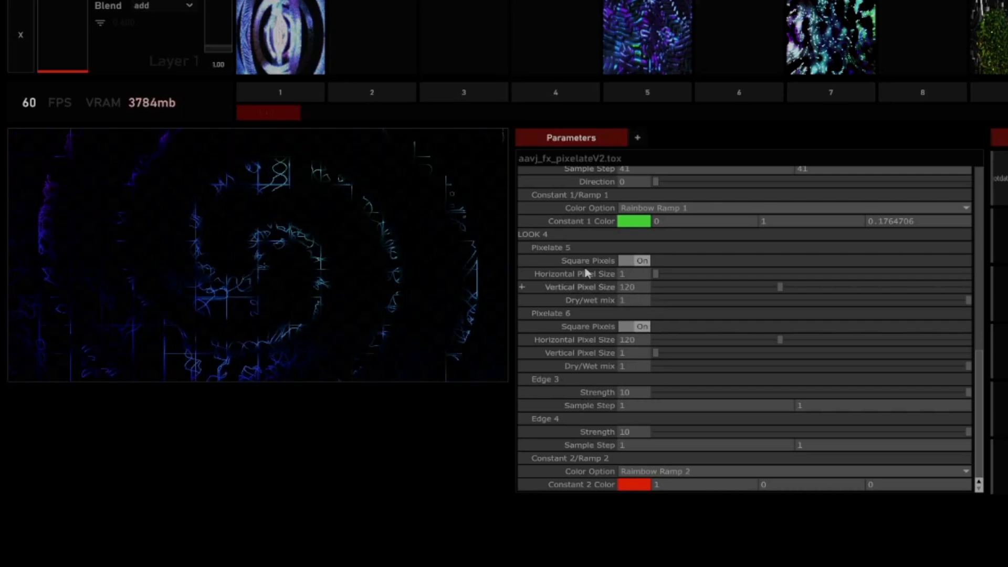
click(636, 262)
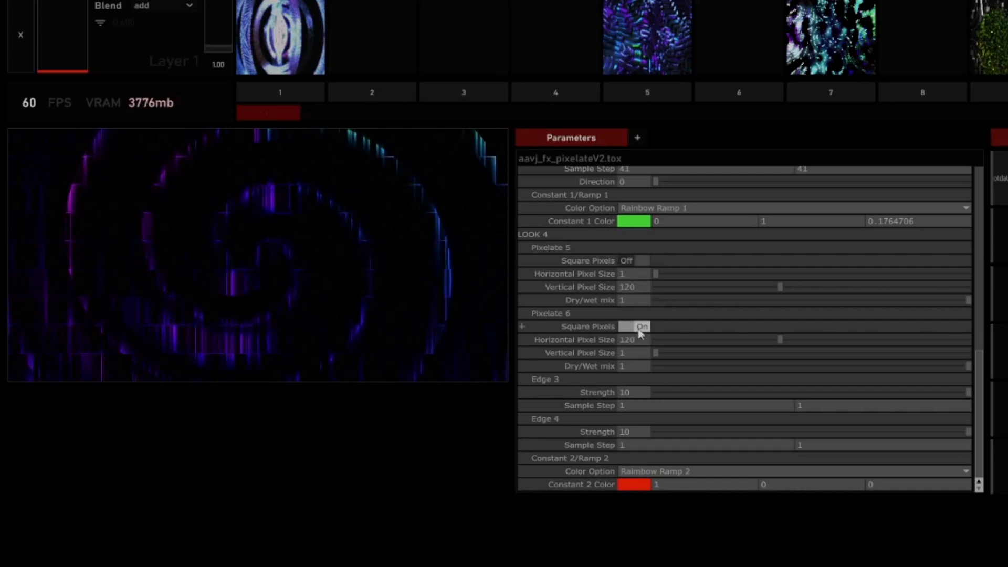
Step: Try Pixelate 6's Horizontal Pixel Size at 116 and set it back to 120
drag(782, 342, 778, 364)
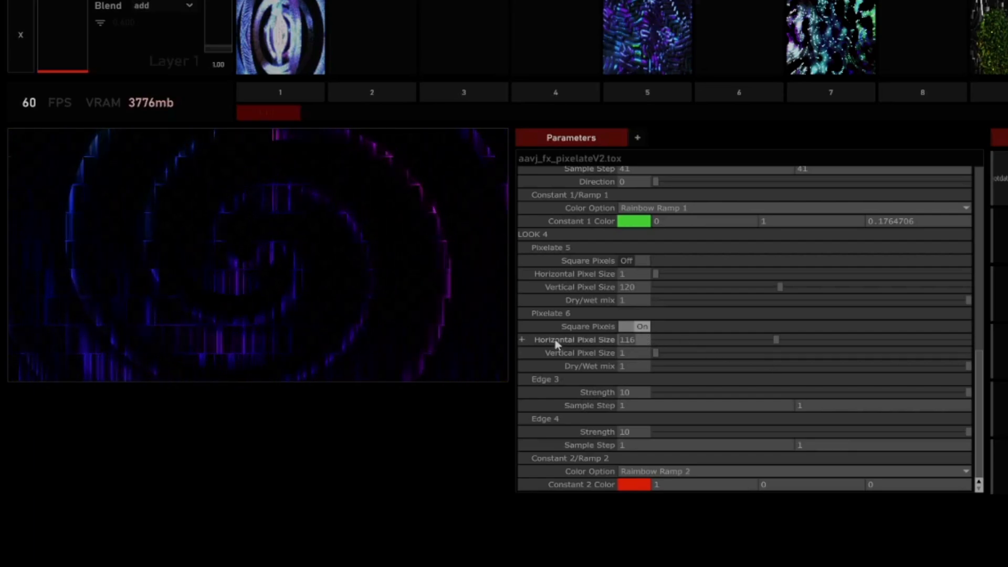
text(120)
key(Return)
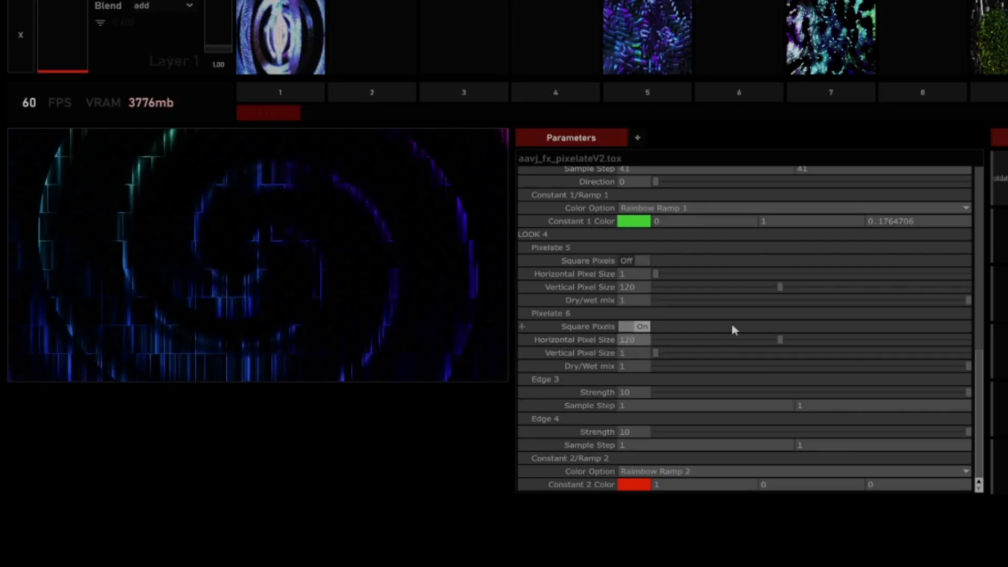
Step: Try Pixelate 5 with Vertical Pixel Size 72.2 and Horizontal Pixel Size 17.5 and 9.3, switching Square Pixels on and off again
mouse_move(720, 291)
mouse_down()
mouse_move(909, 288)
mouse_move(675, 290)
mouse_move(730, 299)
mouse_up()
click(644, 260)
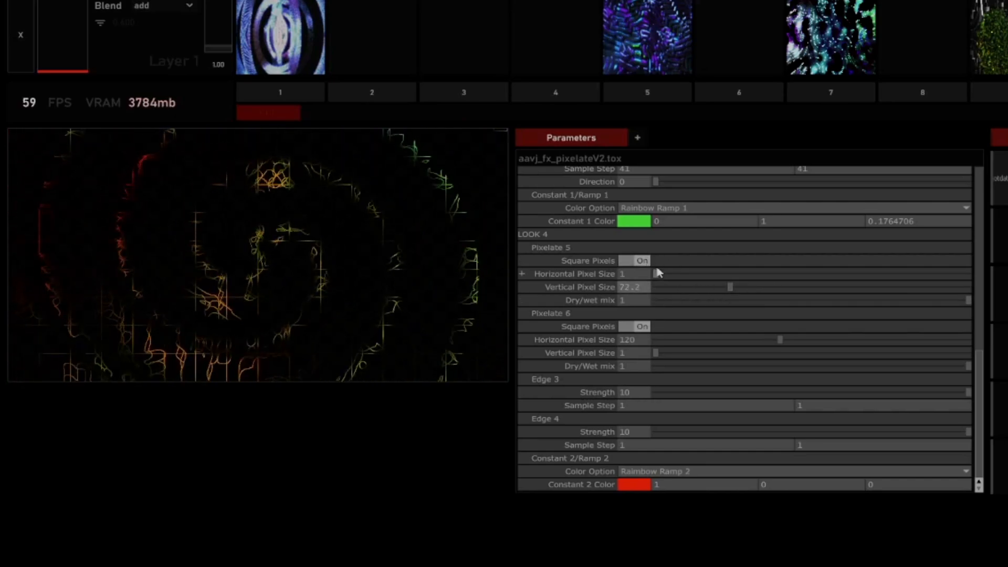
mouse_move(675, 275)
mouse_down()
mouse_move(700, 279)
mouse_move(676, 276)
mouse_up()
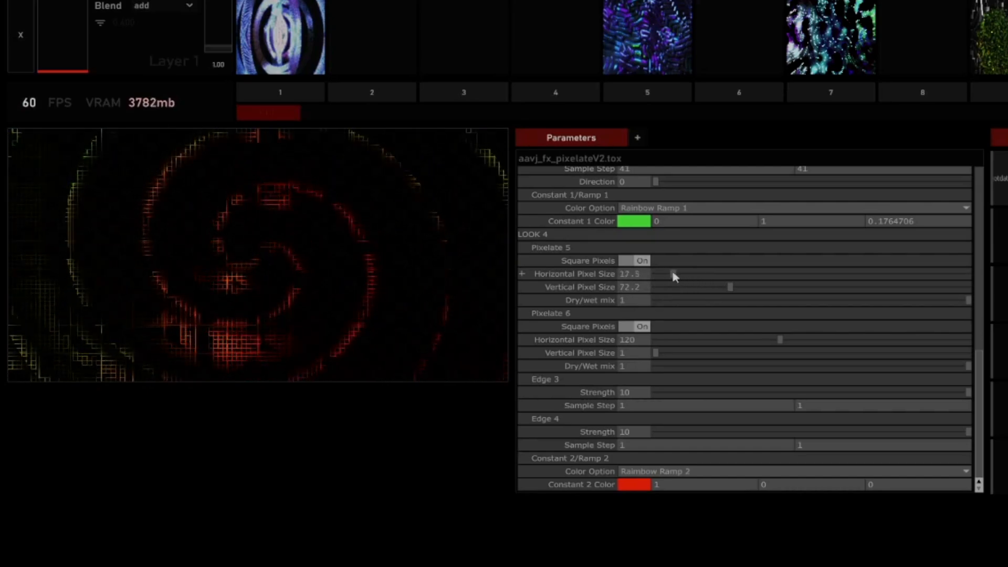
drag(670, 274, 664, 273)
click(637, 261)
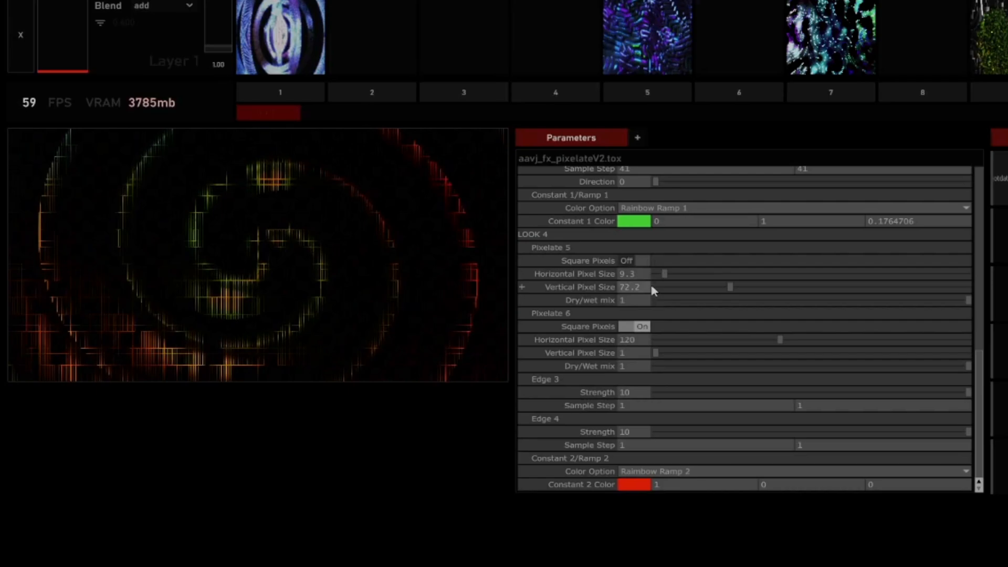
Step: Turn off Square Pixels for Pixelate 6 and reset Pixelate 5's Horizontal Pixel Size to 1 and Vertical Pixel Size to 120
click(640, 327)
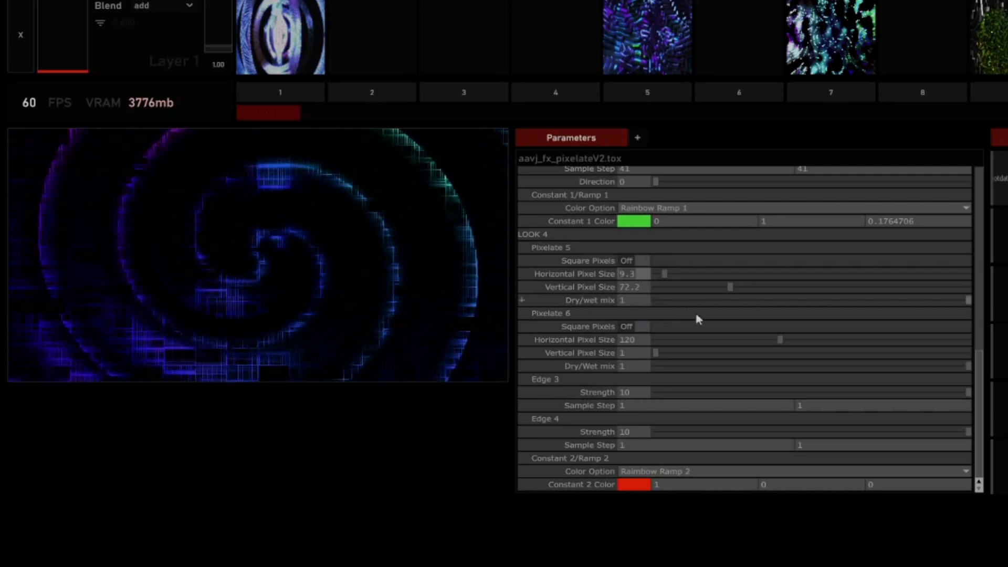
text(1)
key(Return)
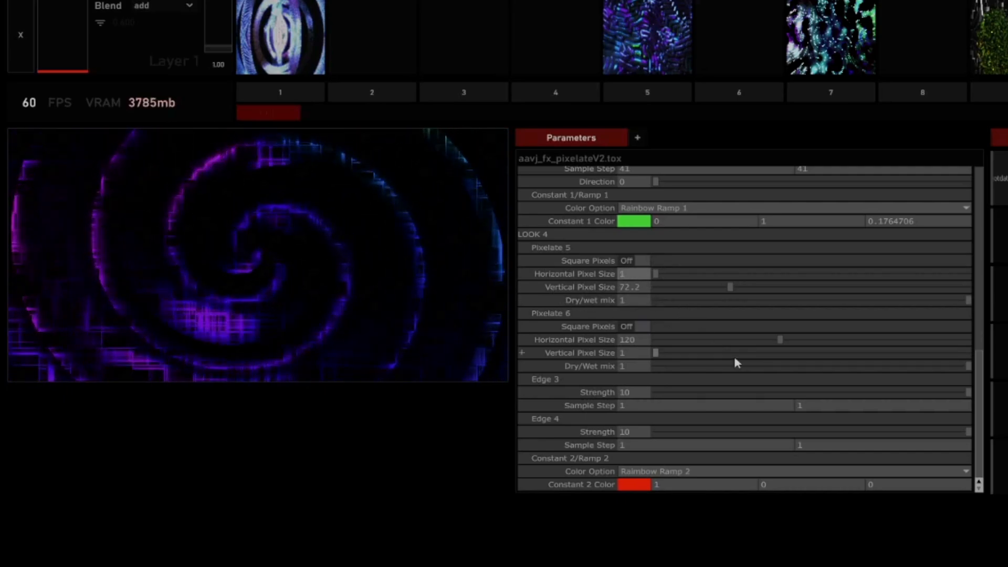
click(641, 288)
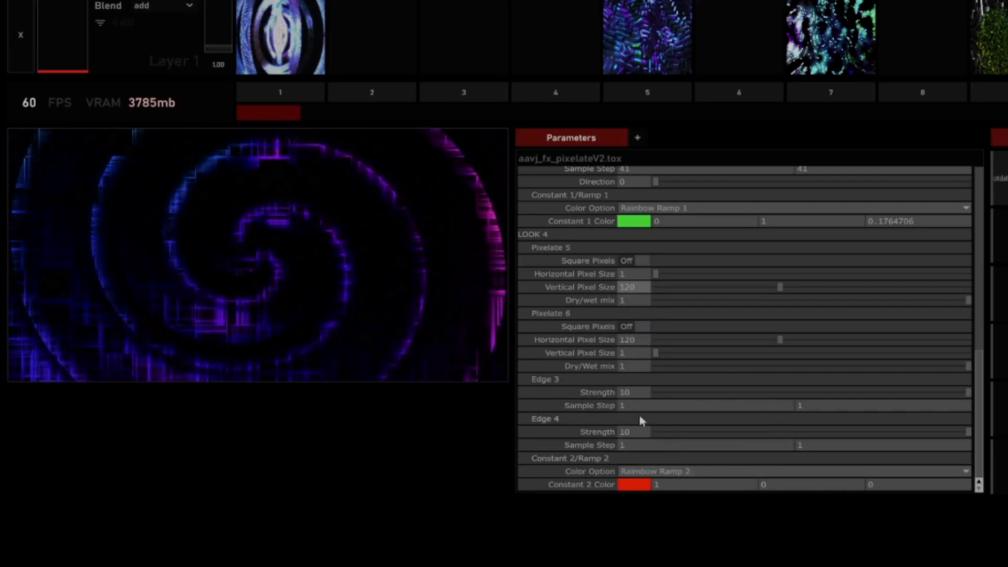
Step: Try both Sample Step values of Edge 3 at 21, try varying Edge 4's, and return them all to 1
middle_click(607, 405)
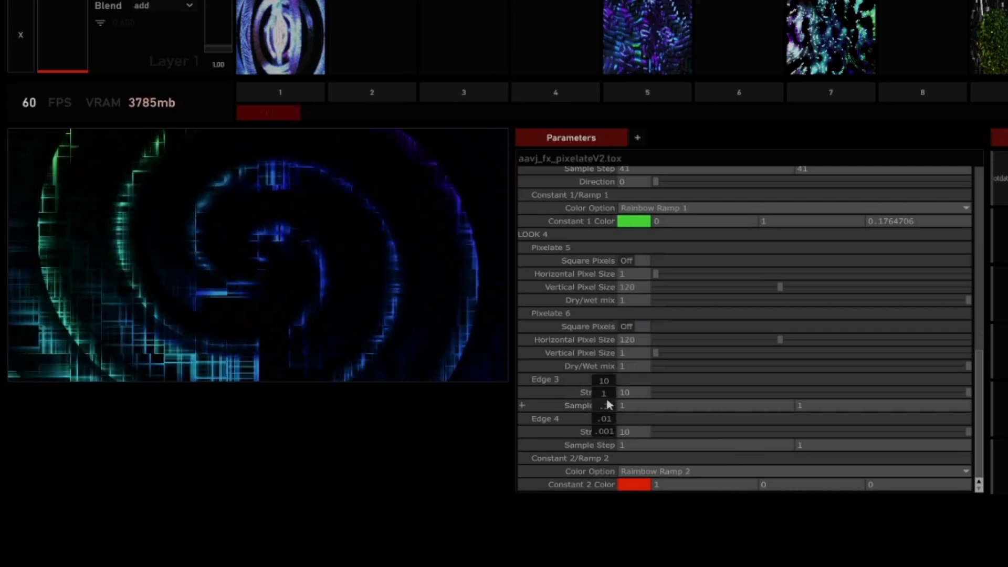
drag(607, 382, 617, 383)
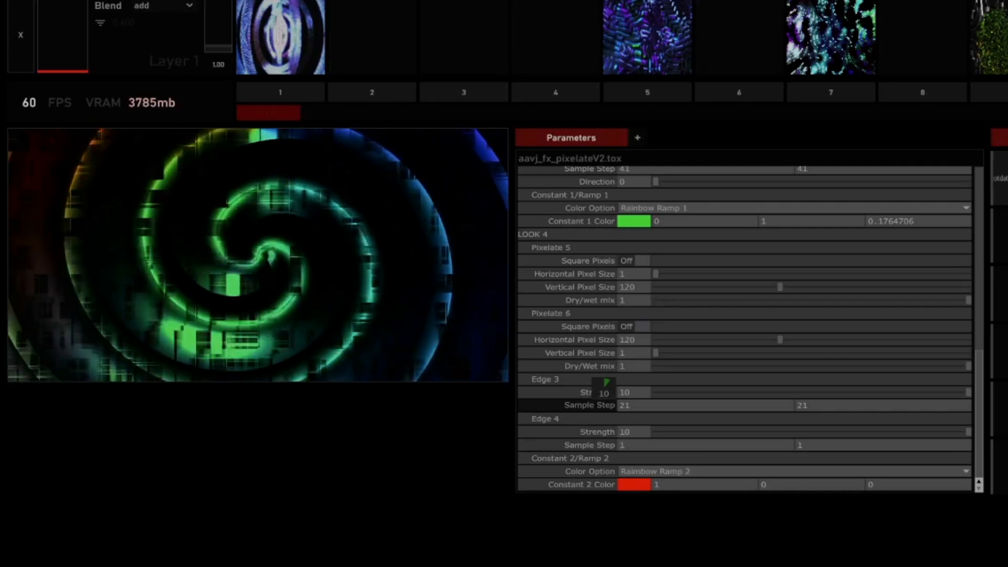
drag(607, 383, 609, 383)
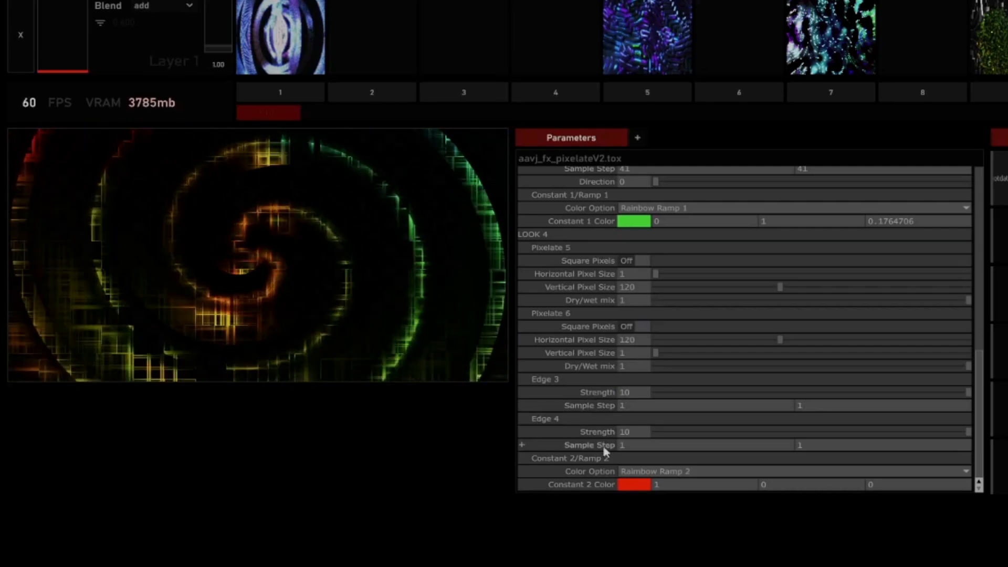
drag(603, 431, 599, 431)
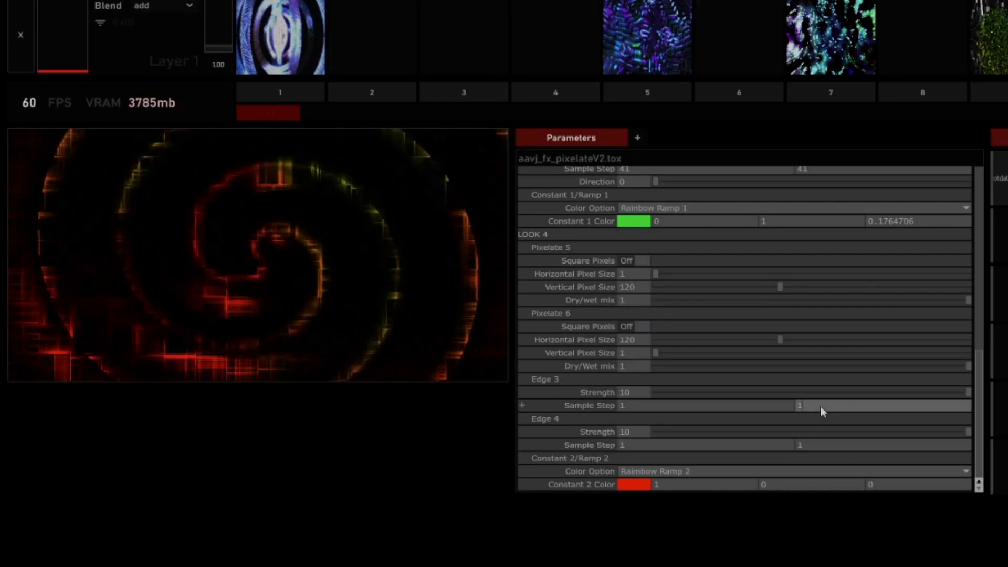
Step: Try Edge 3's second Sample Step value at 61 and set it back to 1
drag(821, 408, 839, 389)
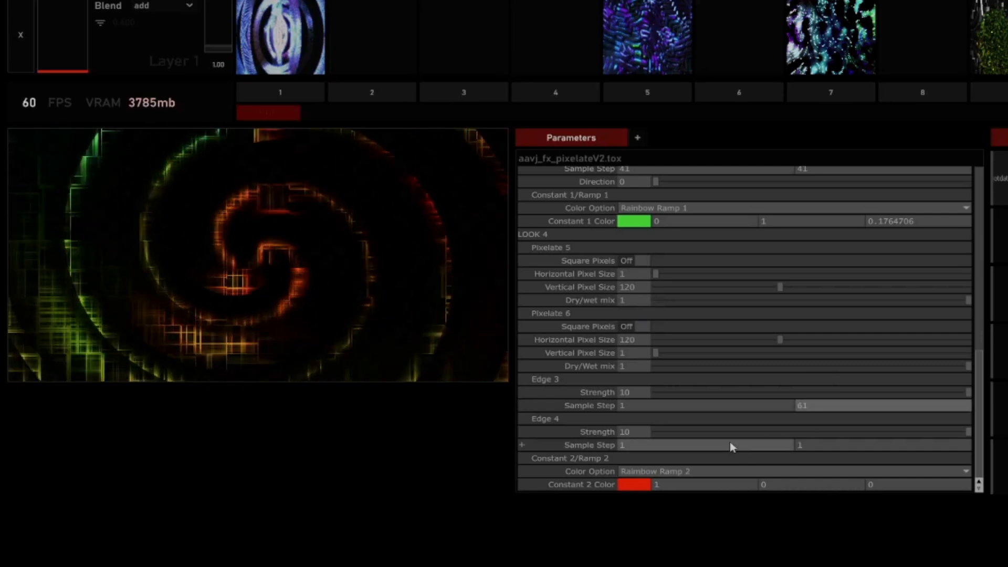
mouse_move(720, 444)
mouse_down()
mouse_move(723, 423)
mouse_move(724, 450)
mouse_up()
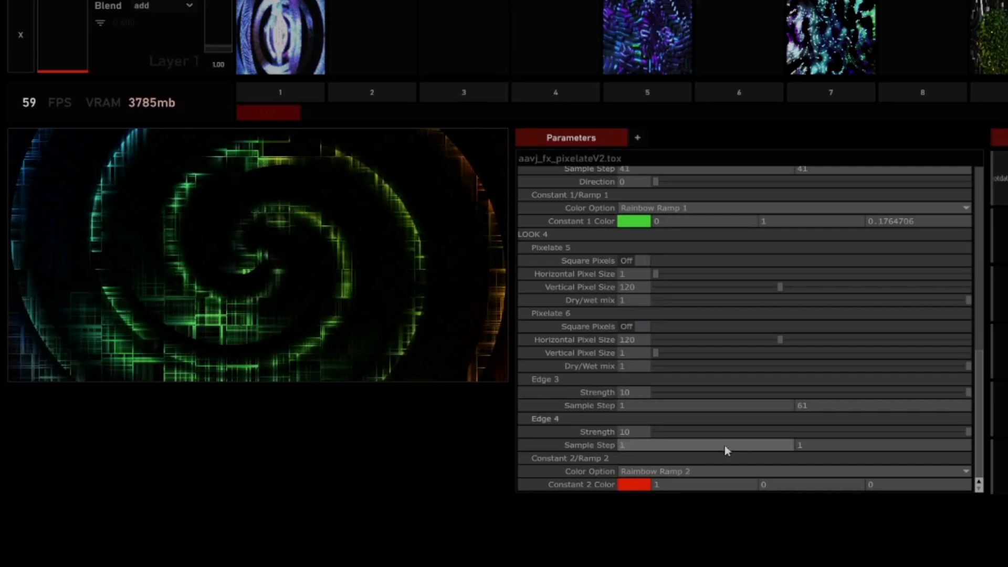
click(826, 408)
text(1)
key(Return)
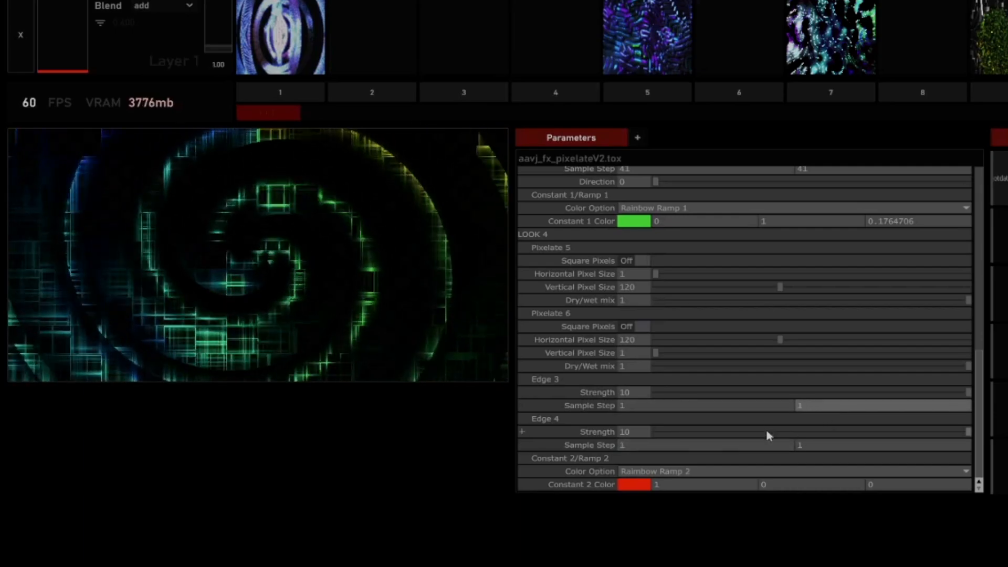
Step: Try Edge 4's Strength at 0 and 1, and set it back to 10
drag(969, 433, 615, 462)
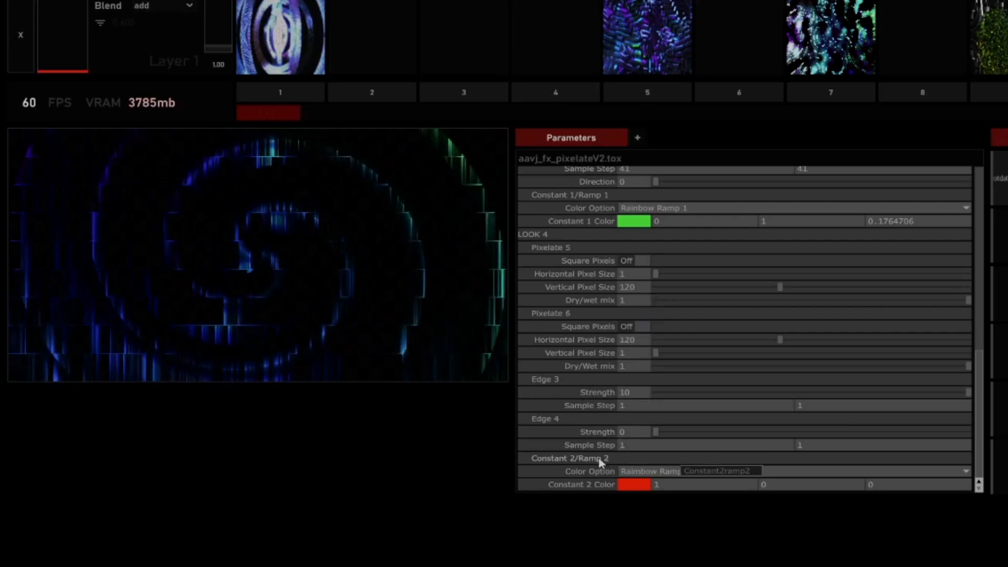
drag(656, 432, 995, 412)
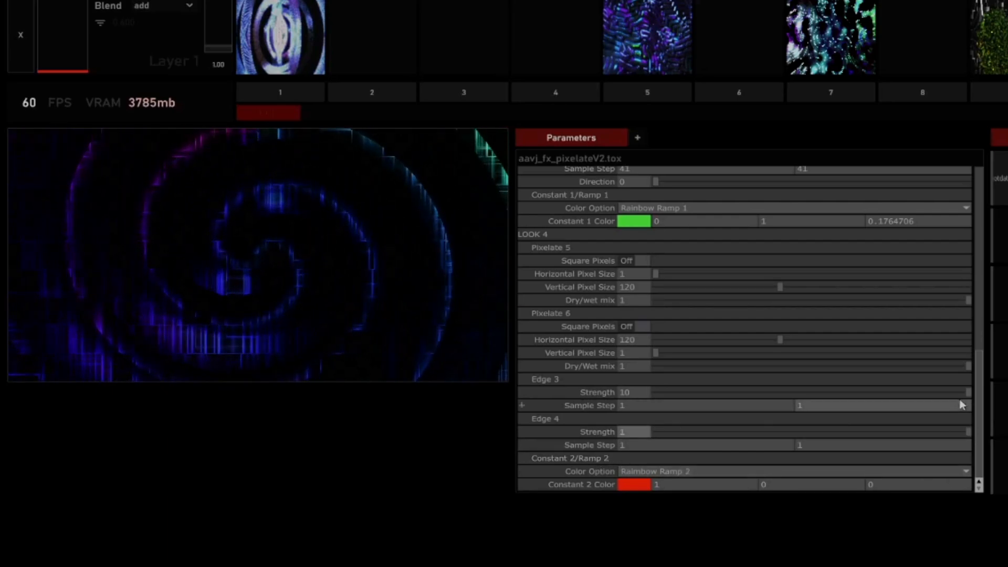
click(640, 434)
text(0)
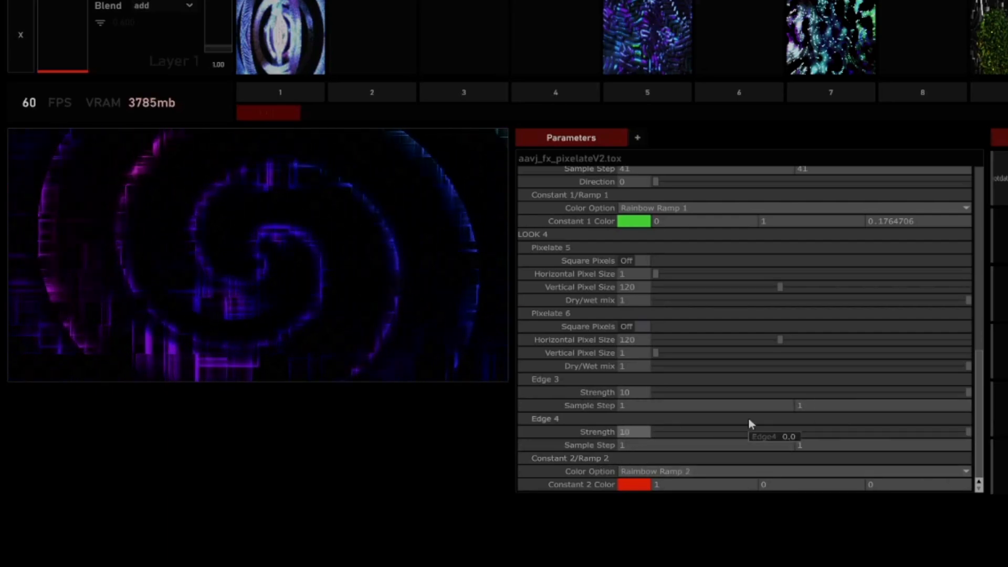
Step: Try Edge 3's Strength at 0 and 0.998, and set it back to 10
drag(968, 391, 942, 389)
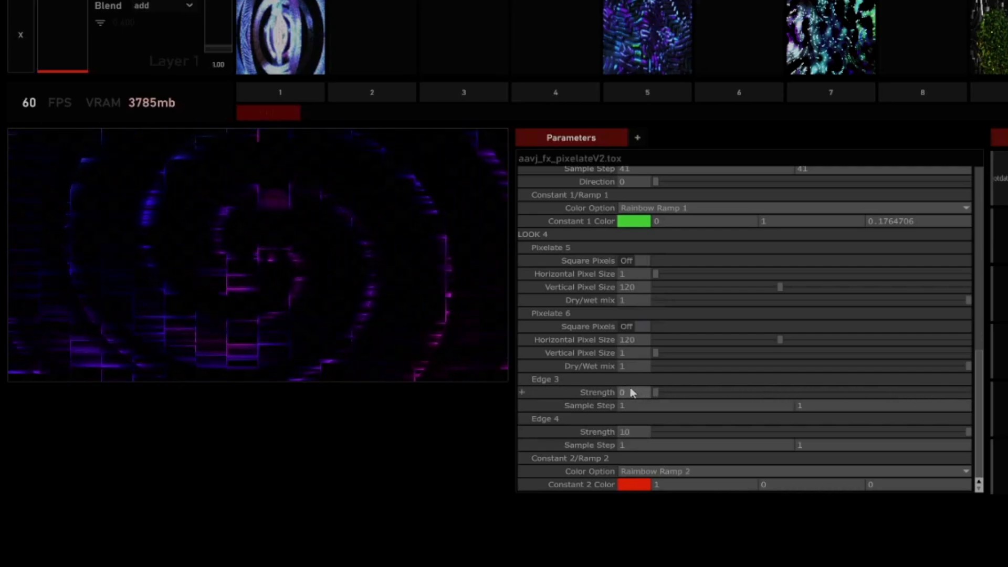
text(0)
key(Return)
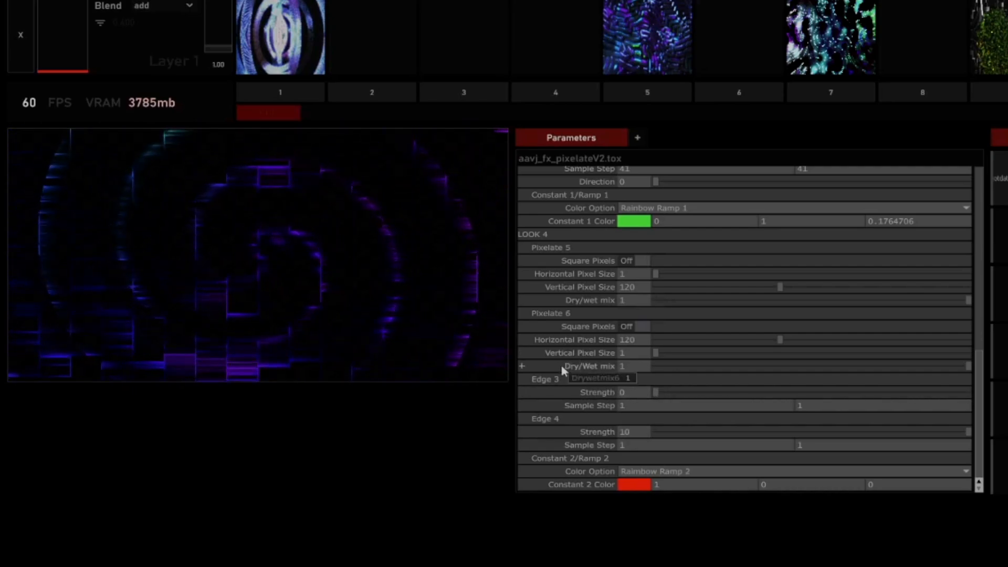
drag(656, 392, 968, 371)
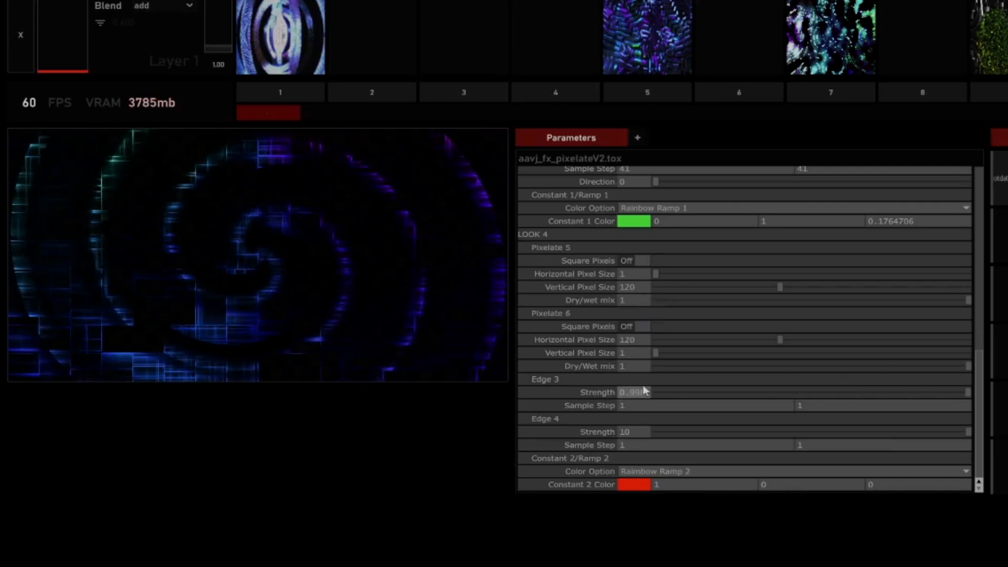
click(556, 395)
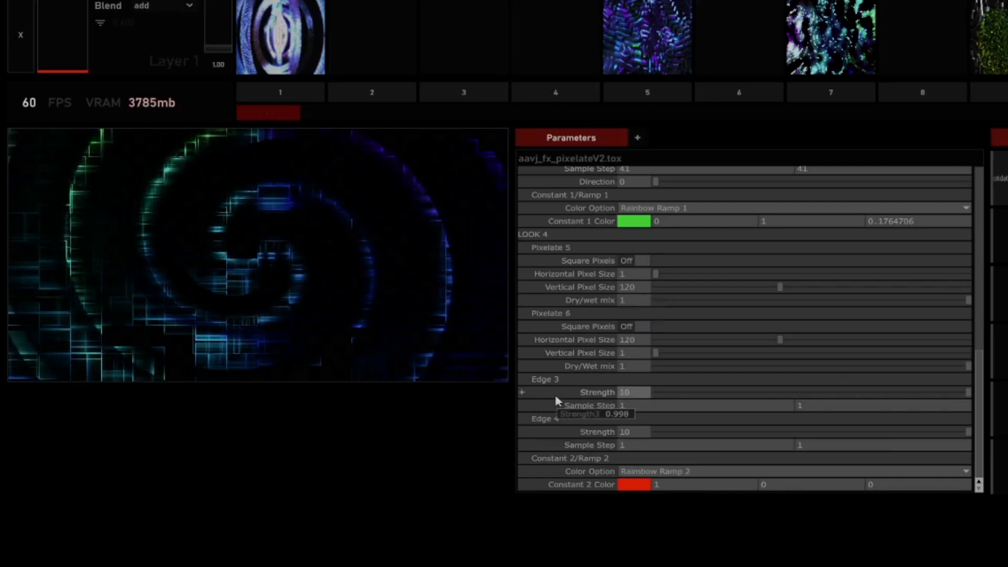
text(10)
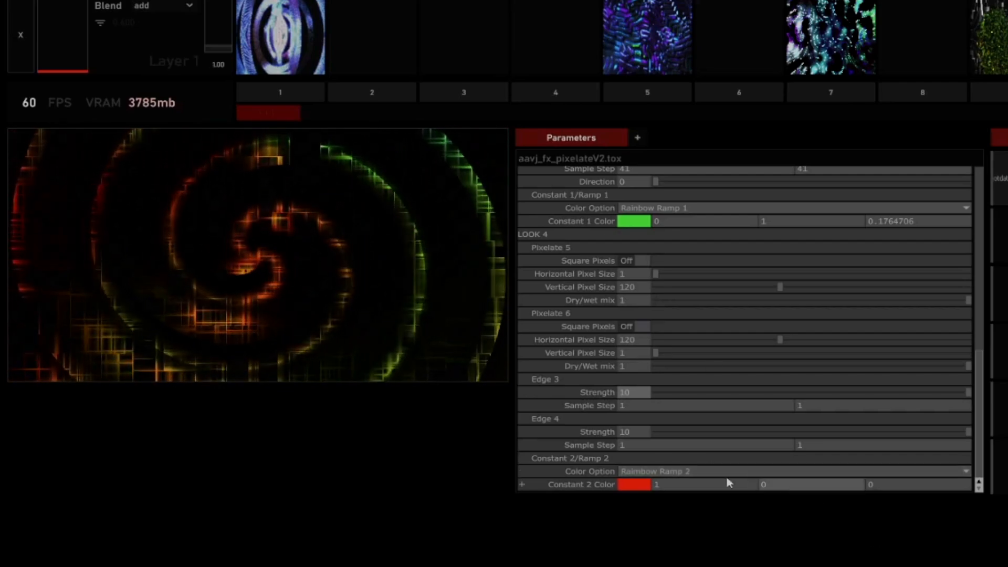
Step: Switch Look 4's Color Option to Constant 2 and try white as the Constant 2 Color
click(699, 474)
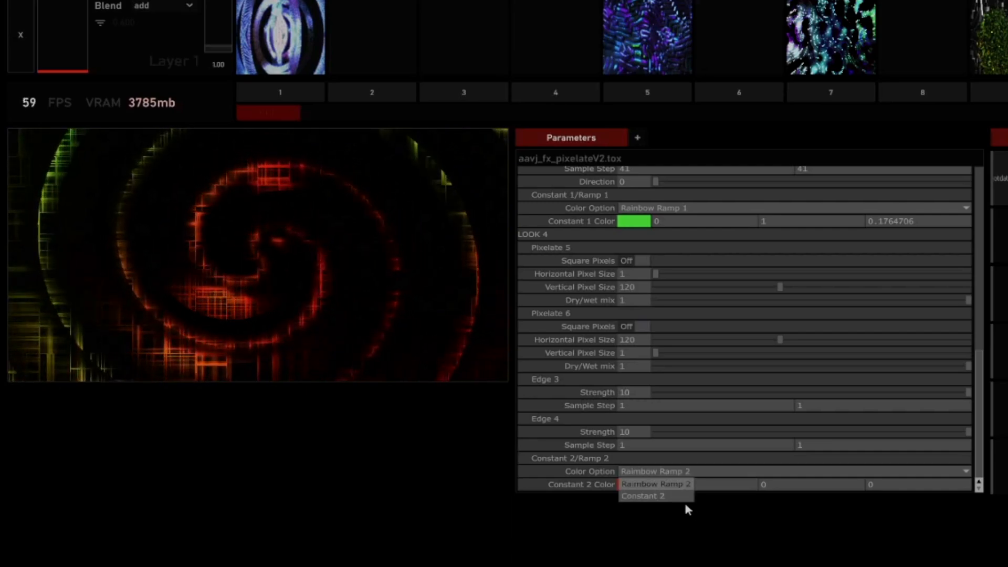
click(664, 498)
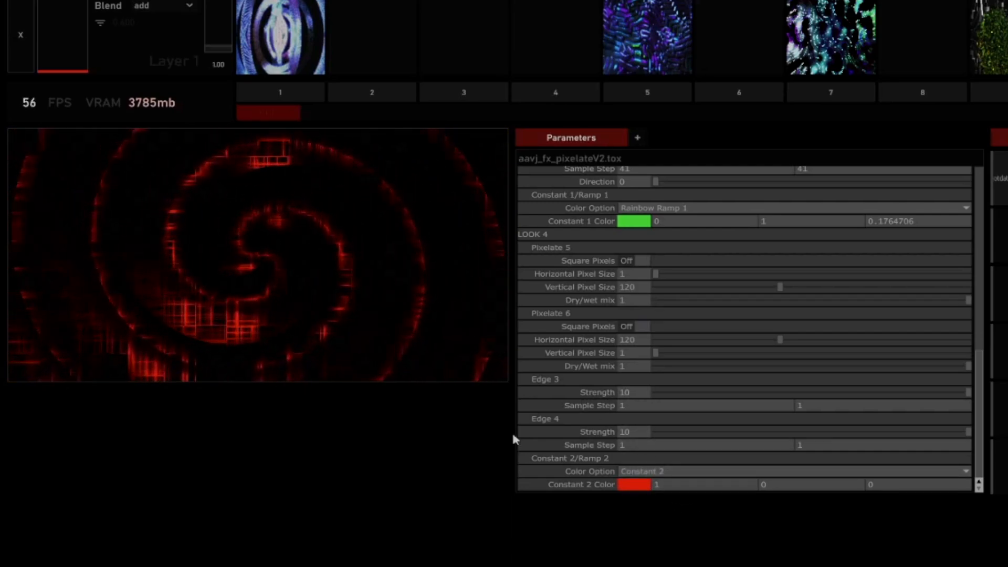
click(645, 485)
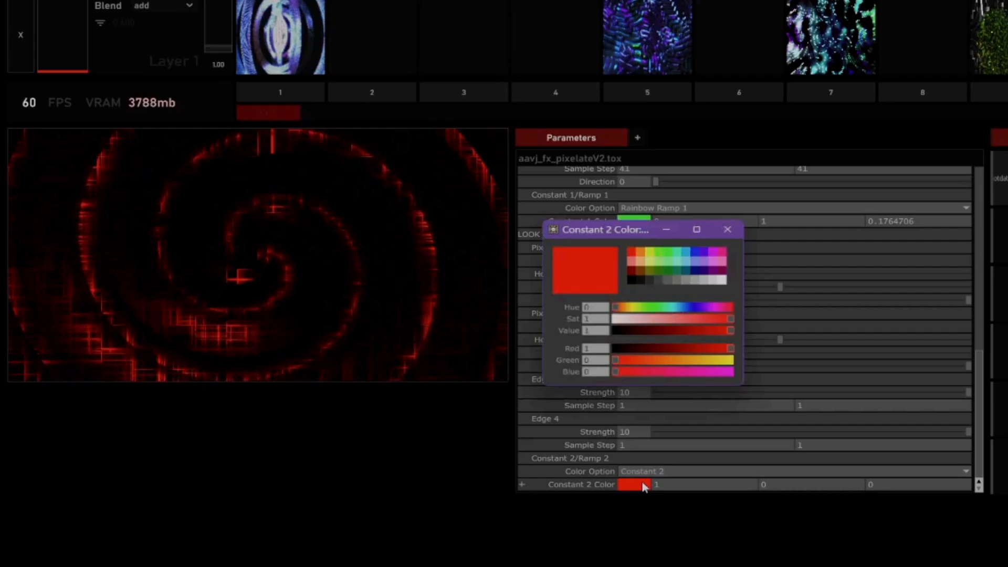
click(718, 281)
click(724, 280)
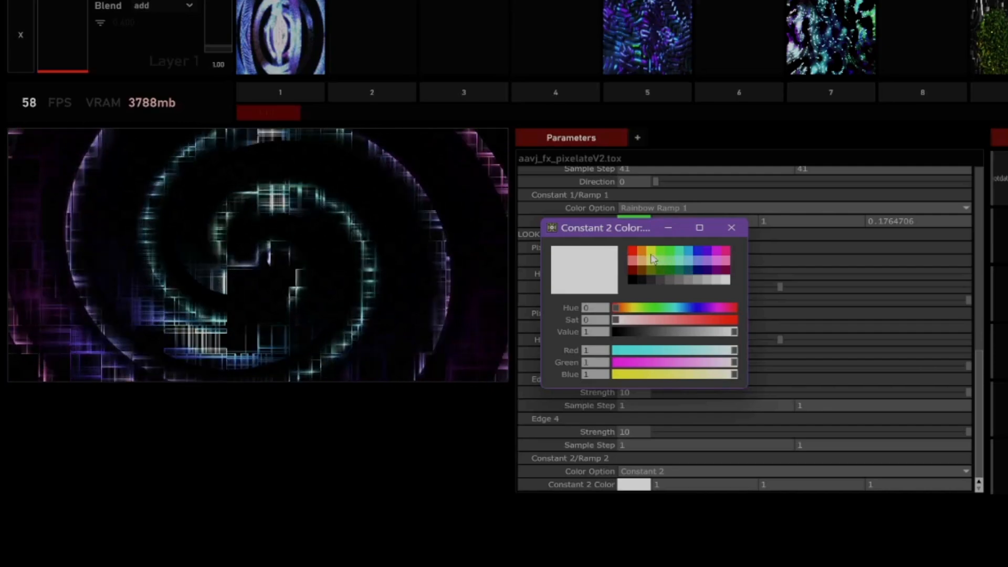
Step: Try bright green, blue, light red, light green and dark blue among other swatches for the Constant 2 Color
click(676, 252)
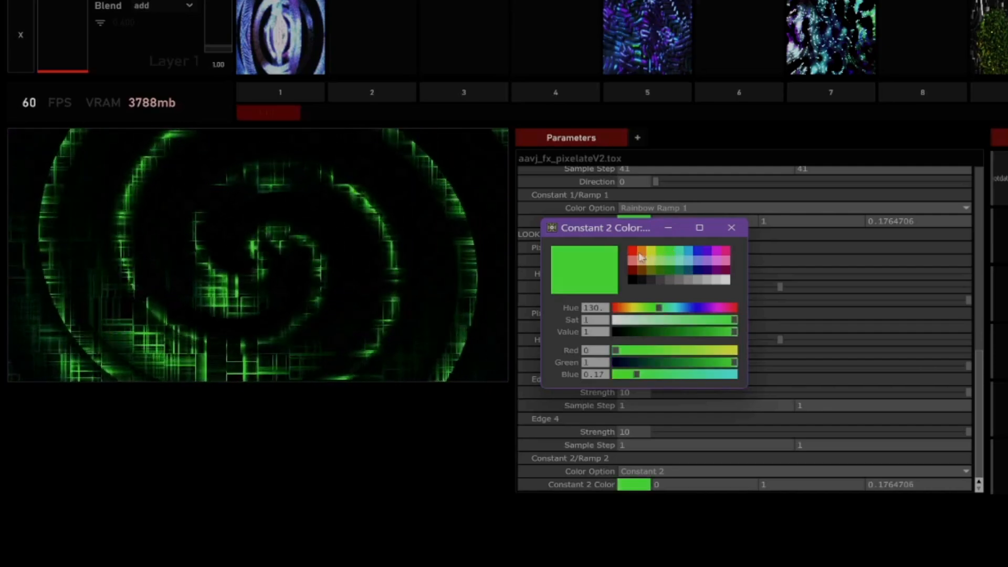
click(717, 254)
click(702, 251)
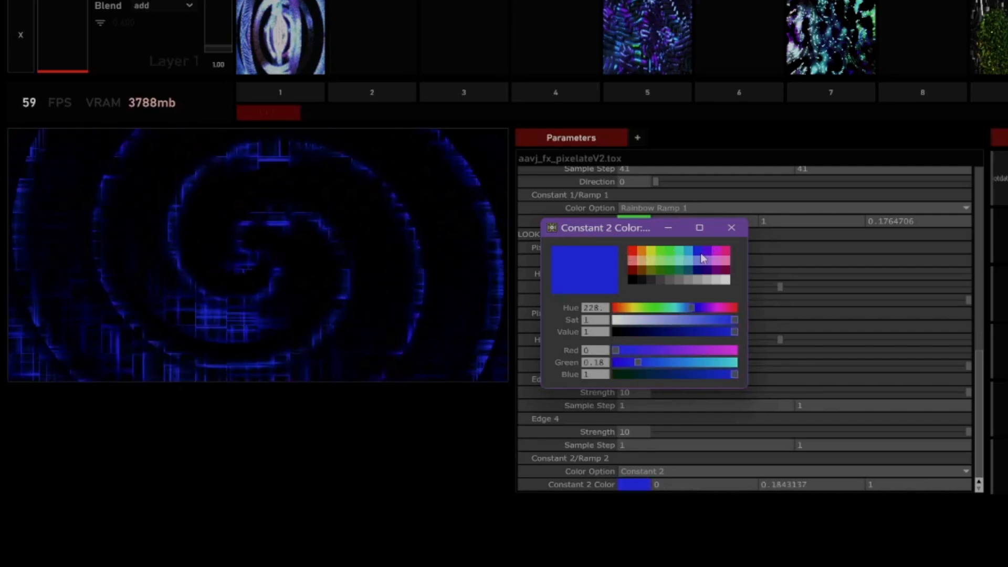
click(635, 253)
click(641, 259)
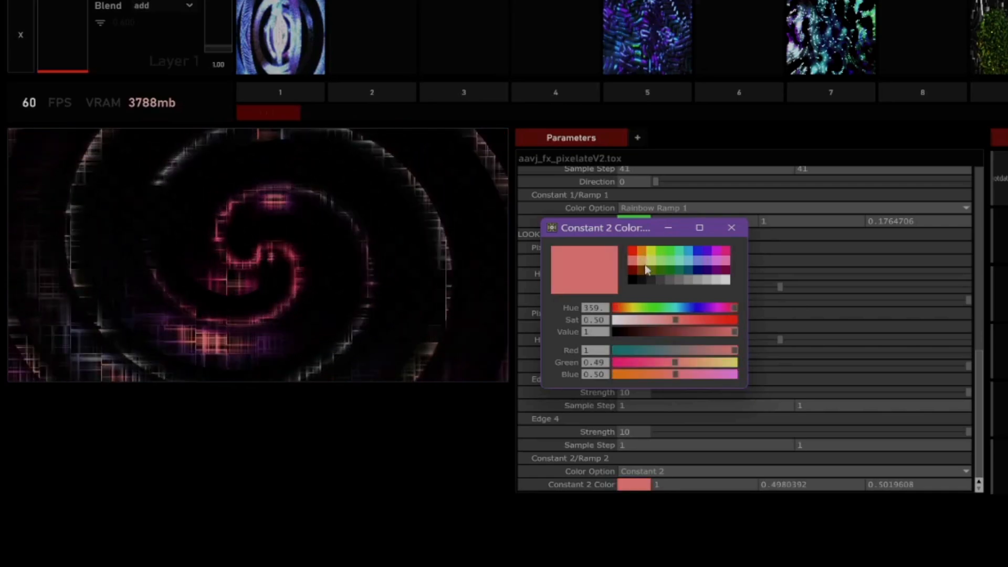
click(664, 261)
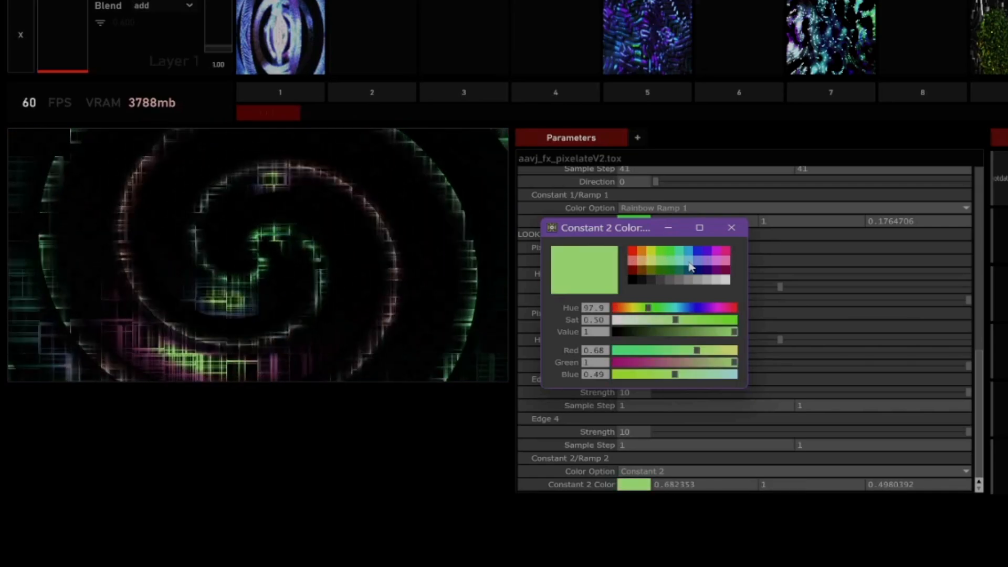
click(689, 260)
click(712, 262)
click(697, 270)
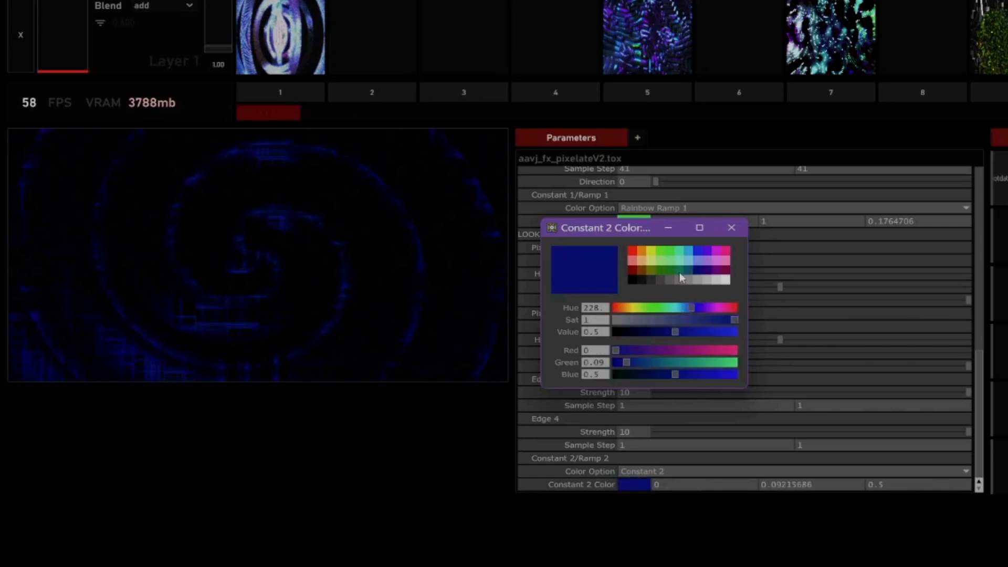
Step: Return the Constant 2 Color to red, close the color picker and set Look 4's Color Option back to Raimbow Ramp 2
click(634, 251)
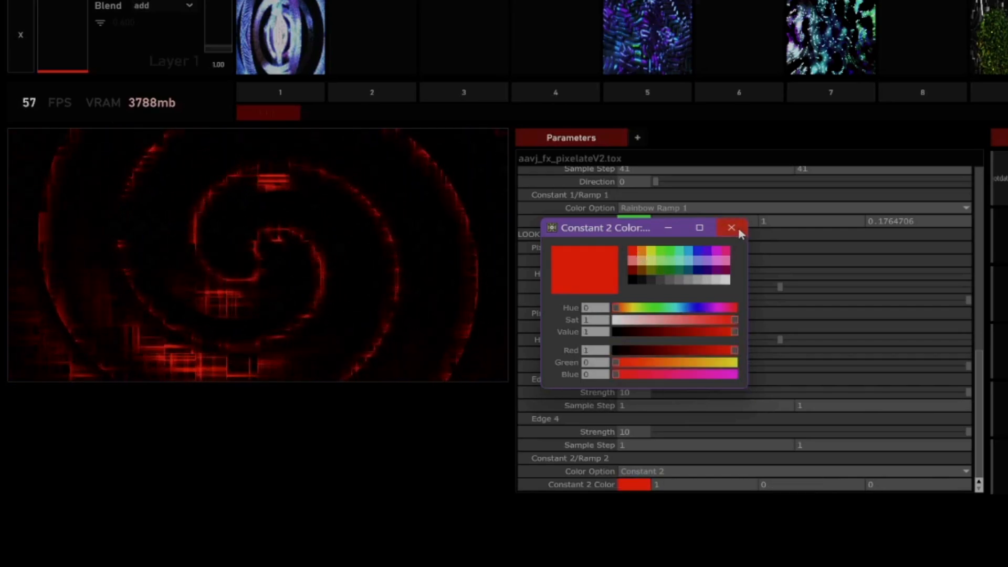
click(732, 228)
click(707, 474)
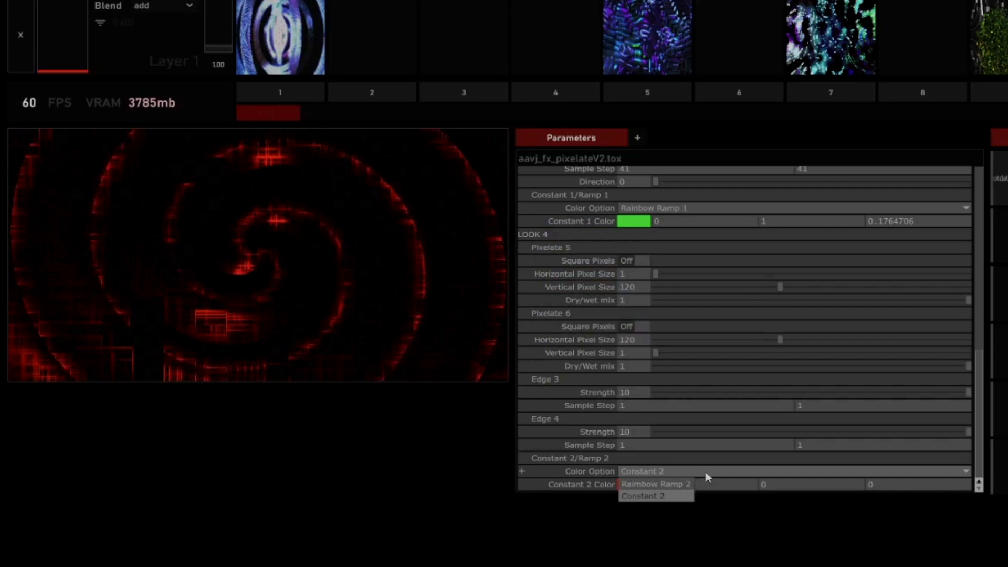
click(676, 486)
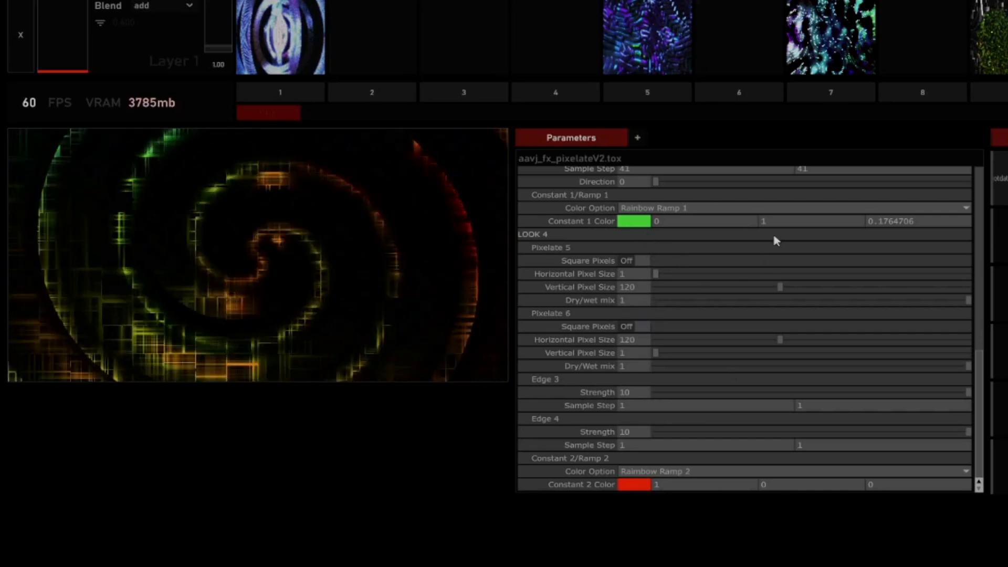
scroll(787, 314, up, 5)
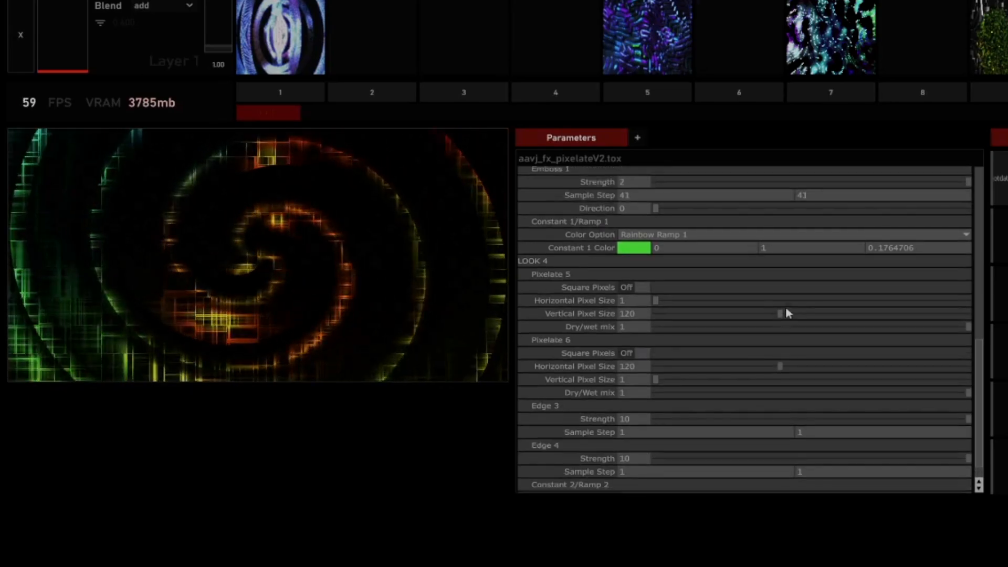
scroll(787, 313, up, 8)
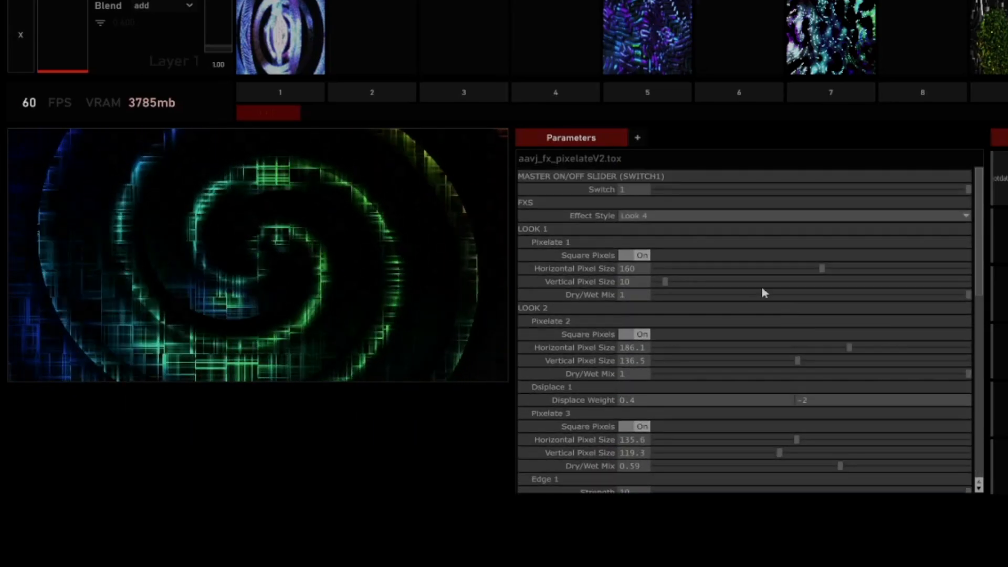
scroll(732, 280, down, 9)
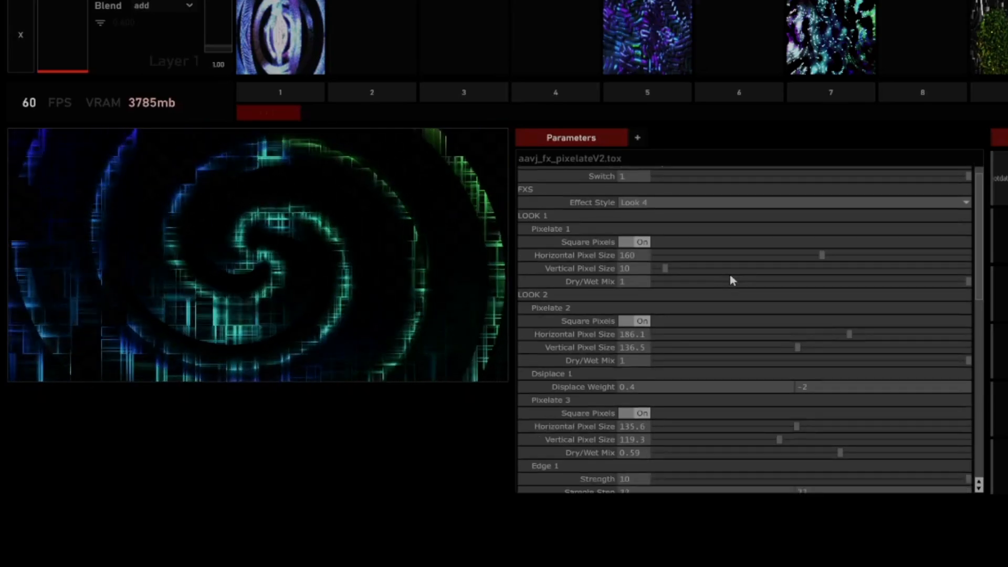
scroll(734, 288, down, 5)
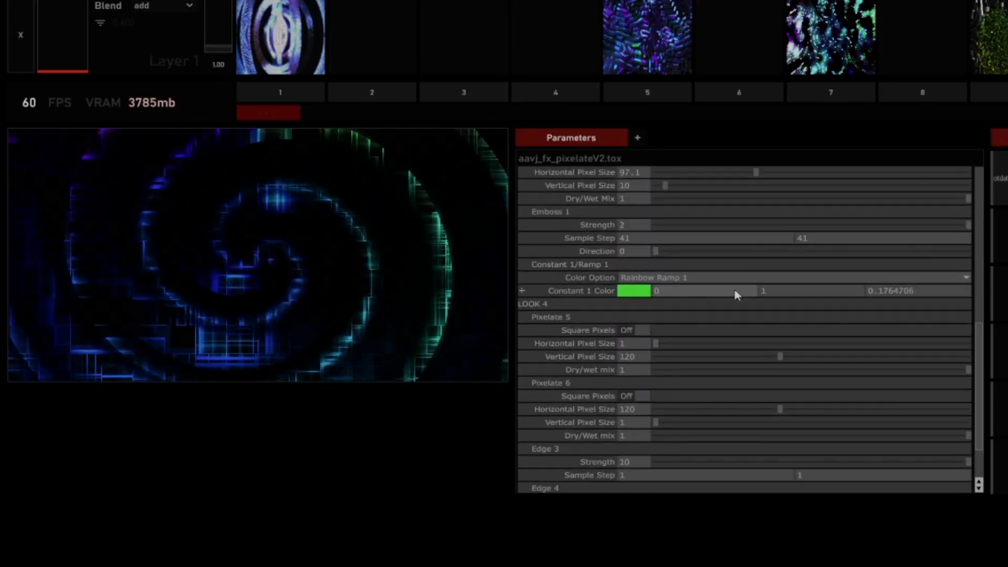